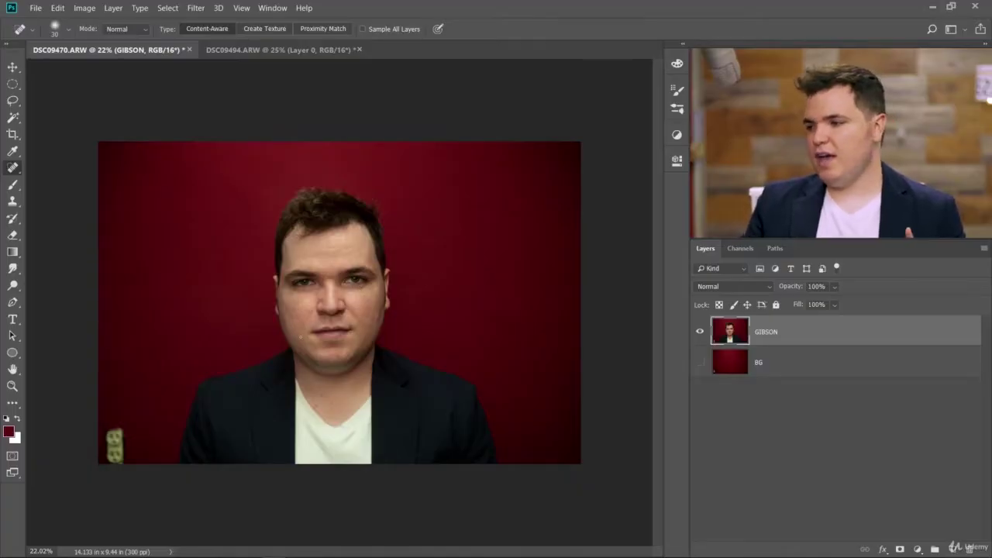
Zoom in and toggle the GIBSON layer off and on to compare it against BG.
scroll(331, 314, up, 3)
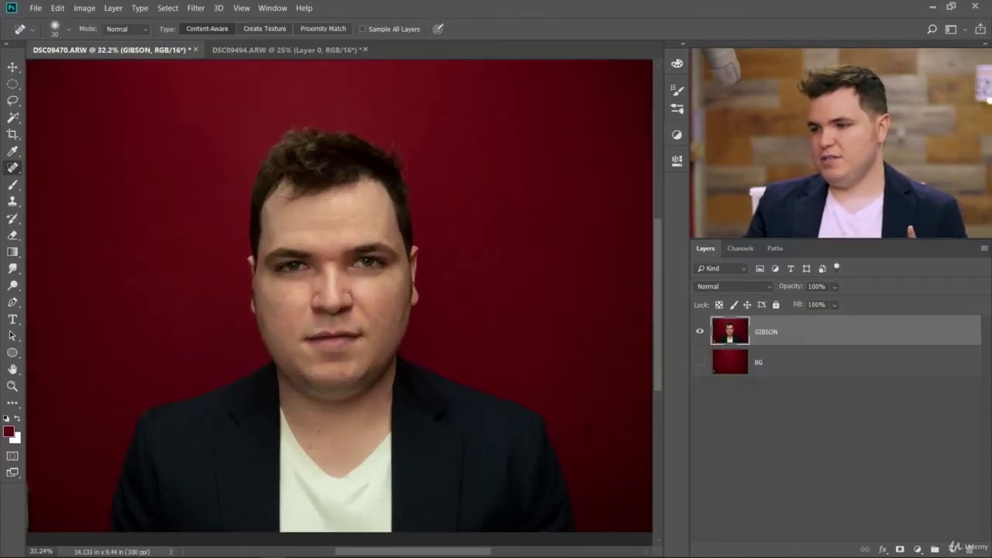
click(700, 334)
click(700, 332)
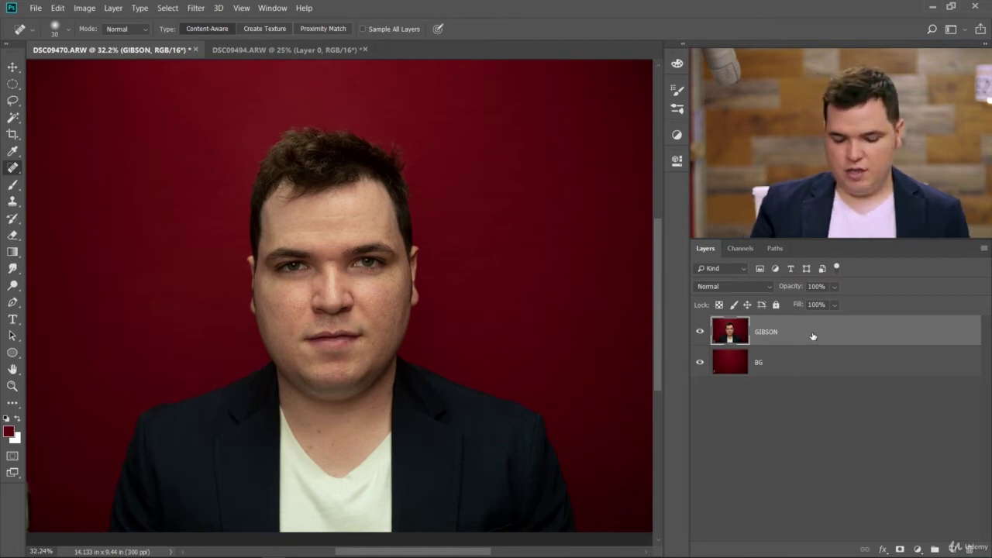
Duplicate GIBSON into GIBSON copy with Ctrl+J and toggle the copy's visibility to compare.
key(ctrl+j)
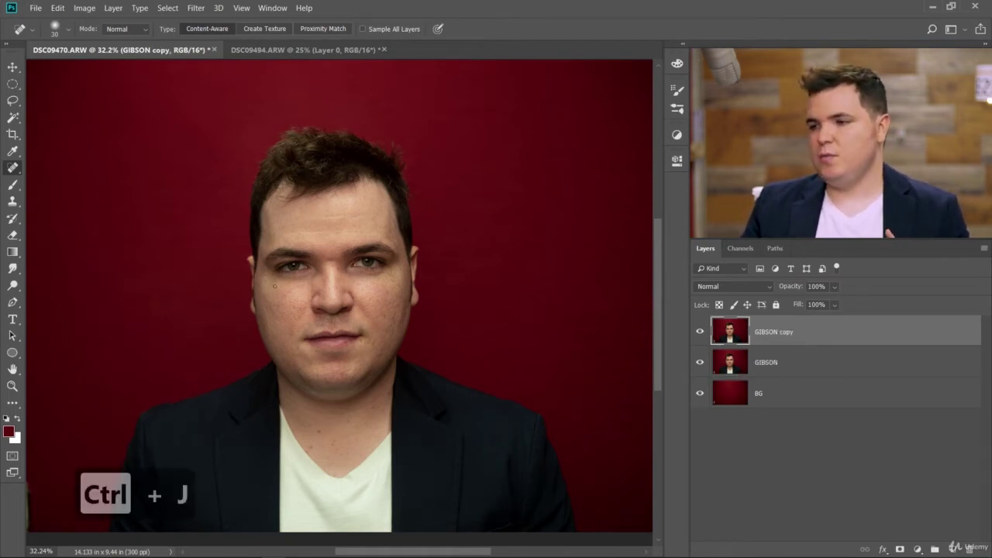
scroll(274, 286, up, 4)
scroll(414, 248, up, 2)
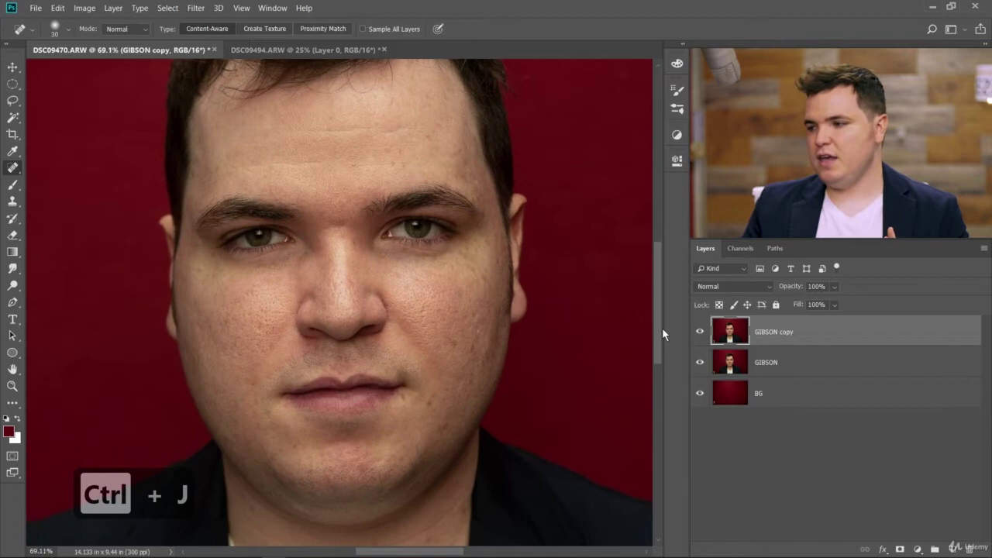
click(701, 332)
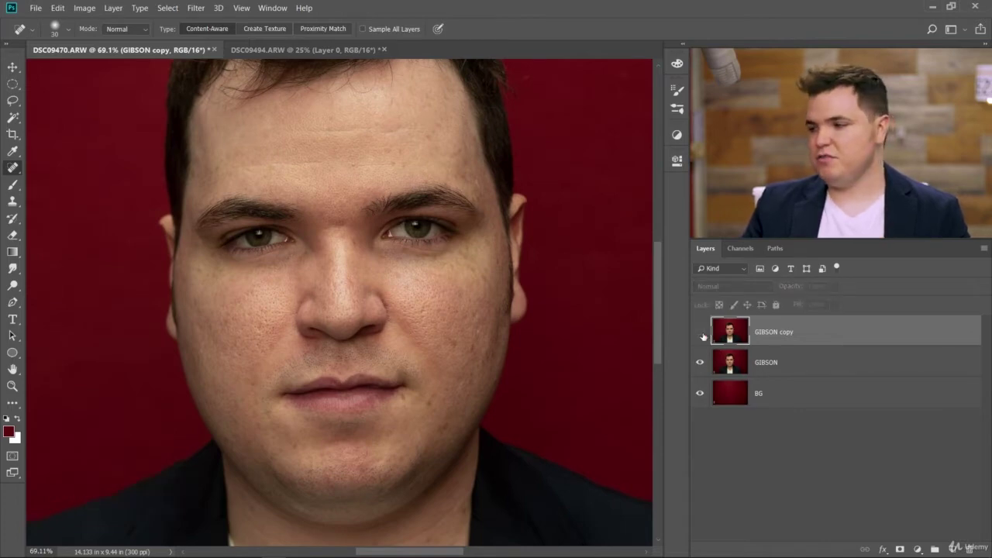
click(700, 334)
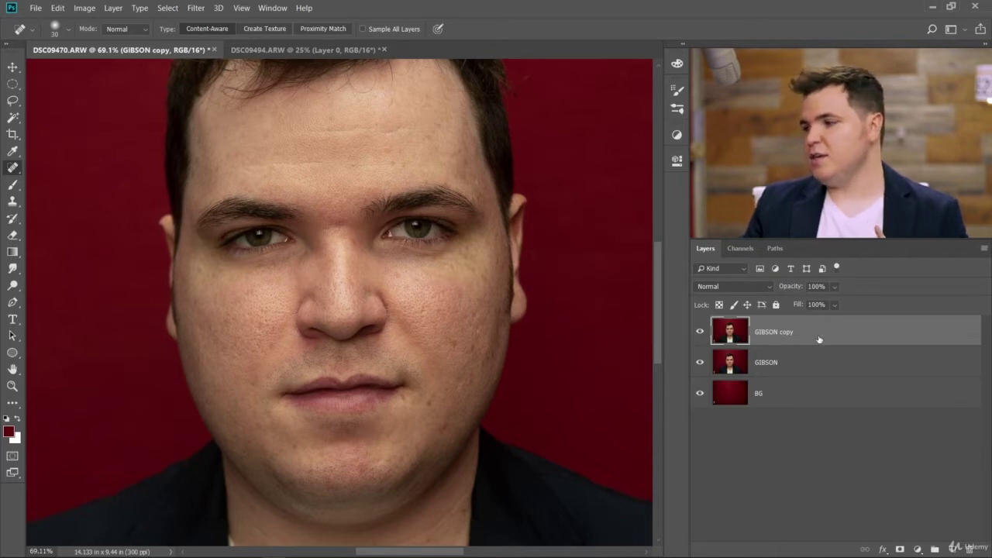
click(10, 172)
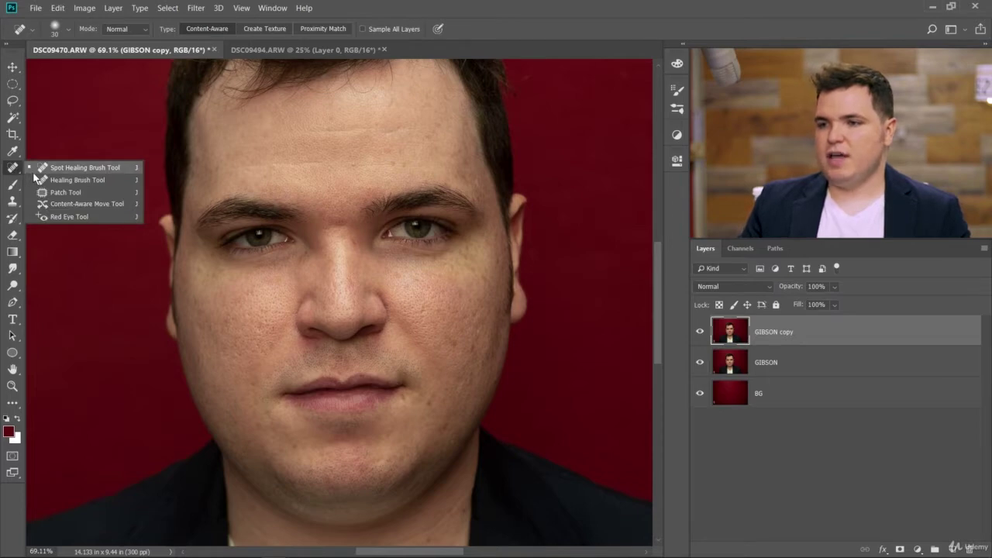
With the Spot Healing Brush, heal the first forehead blemishes and the central wrinkle line.
click(34, 169)
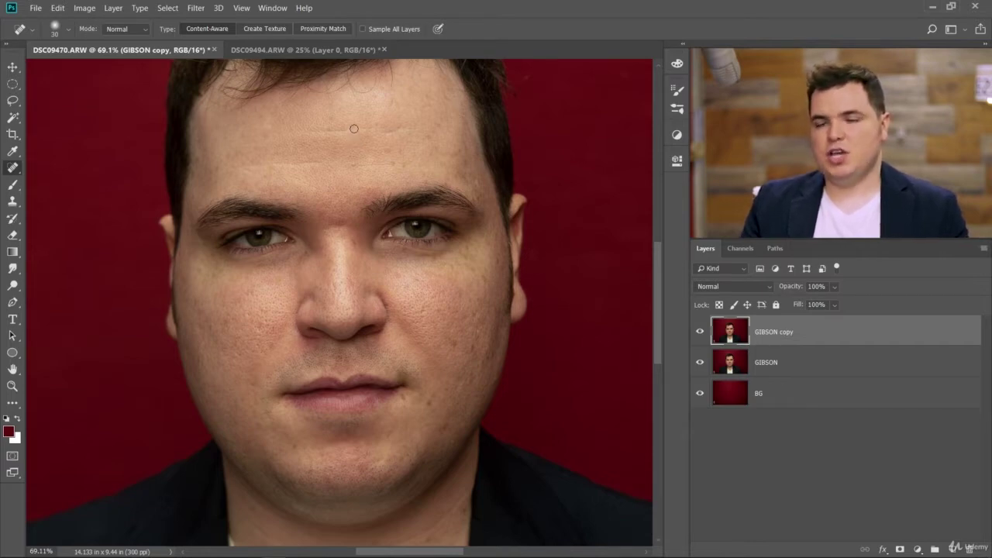
scroll(405, 132, up, 5)
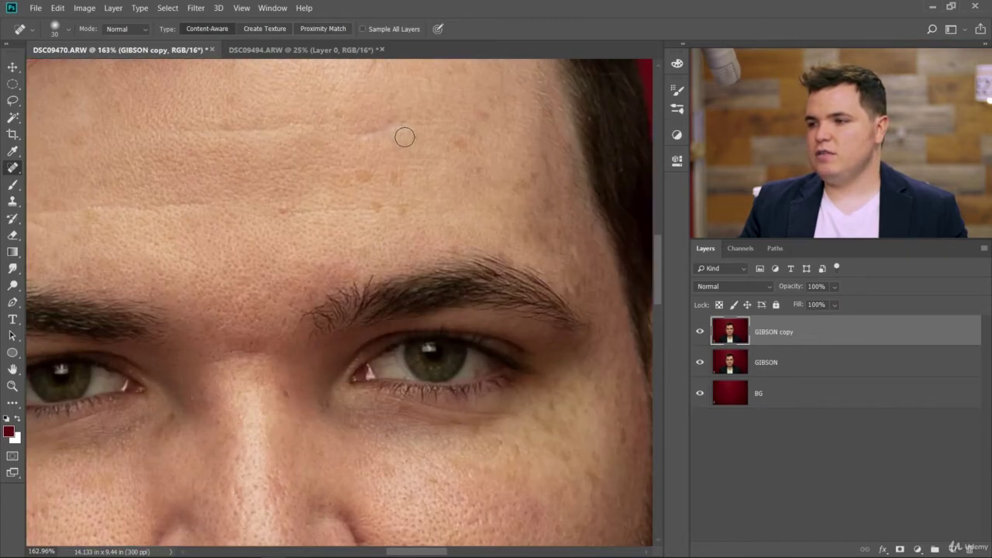
drag(338, 193, 339, 195)
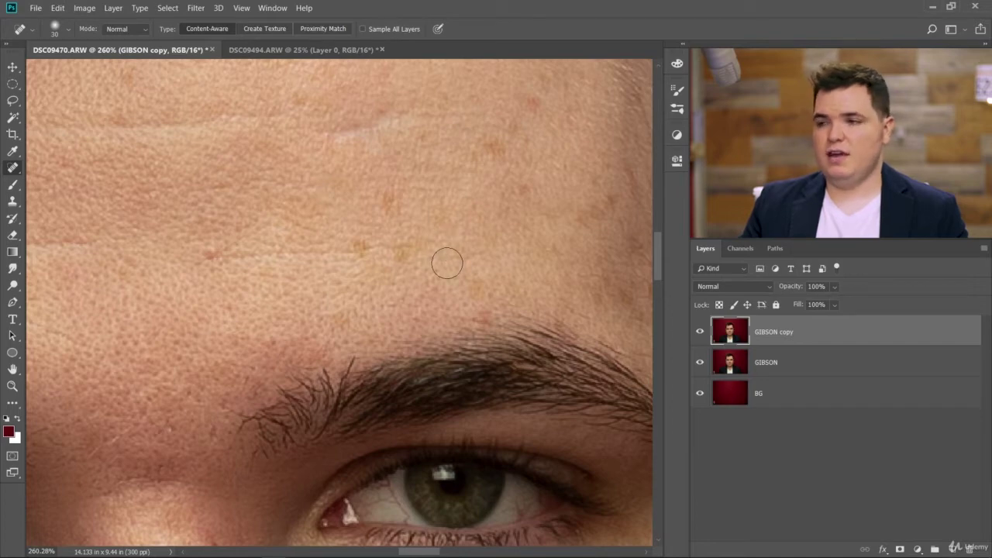
scroll(447, 263, down, 8)
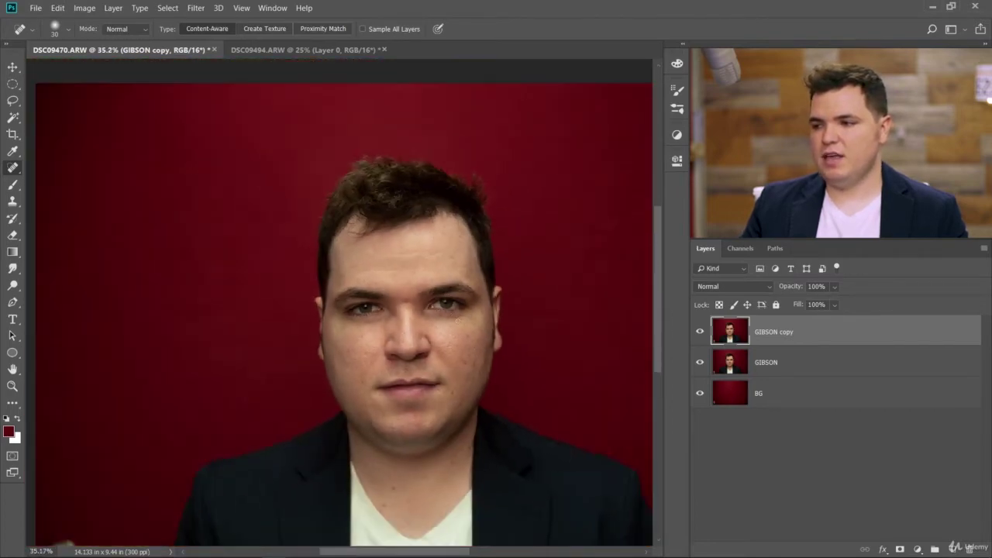
scroll(458, 320, up, 9)
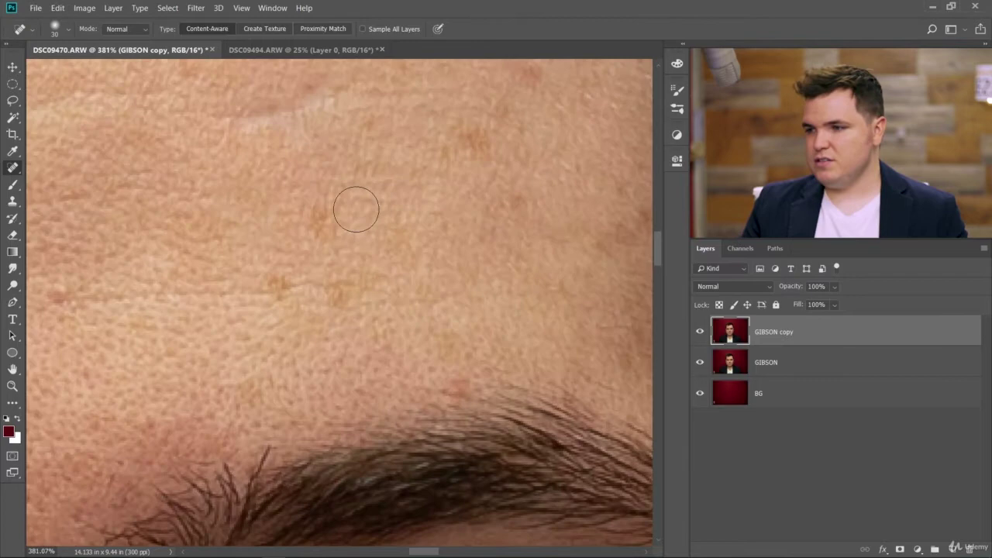
drag(321, 210, 325, 215)
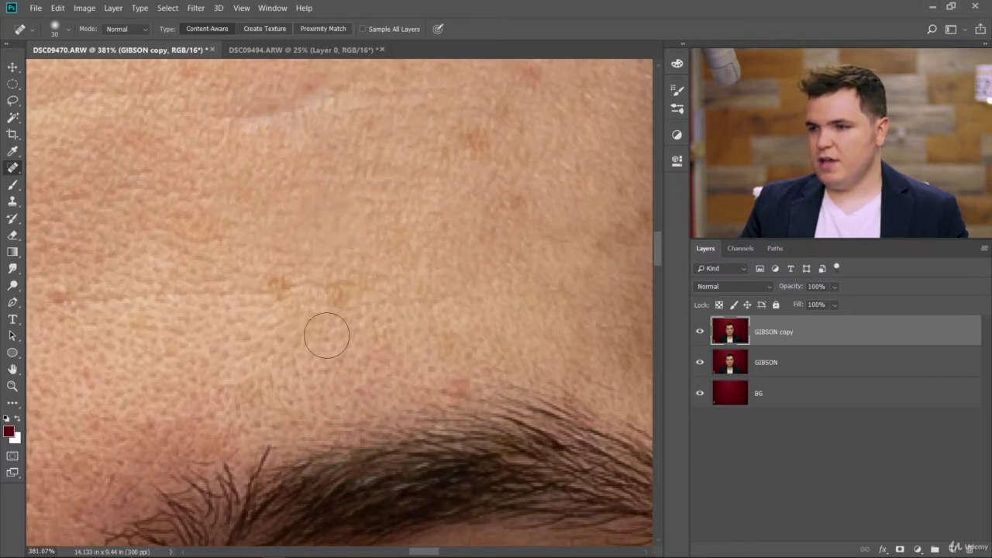
mouse_move(281, 273)
mouse_down()
mouse_move(283, 296)
mouse_move(272, 282)
mouse_move(335, 284)
mouse_up()
scroll(349, 302, down, 6)
drag(267, 304, 378, 305)
mouse_move(311, 305)
mouse_down()
mouse_move(424, 301)
mouse_move(372, 305)
mouse_up()
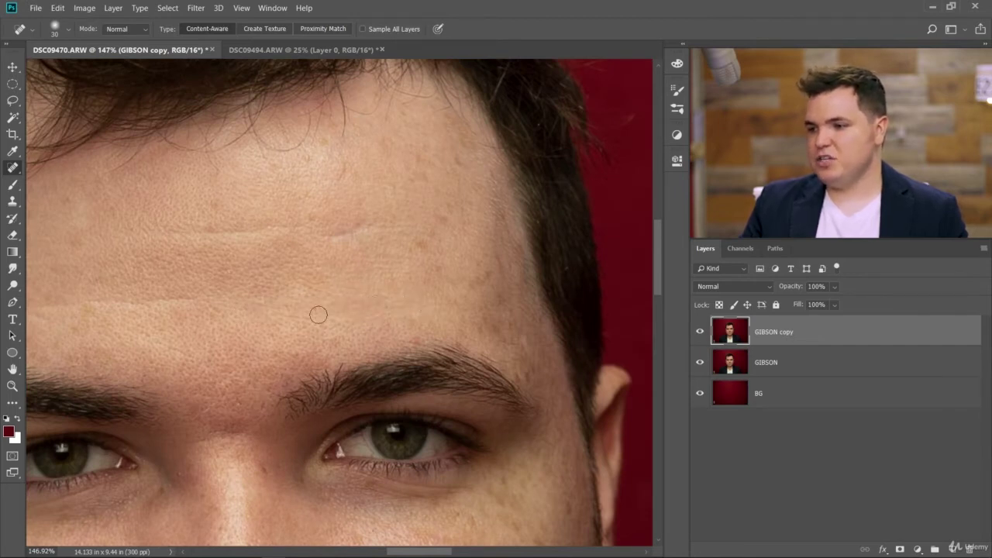
drag(276, 321, 292, 315)
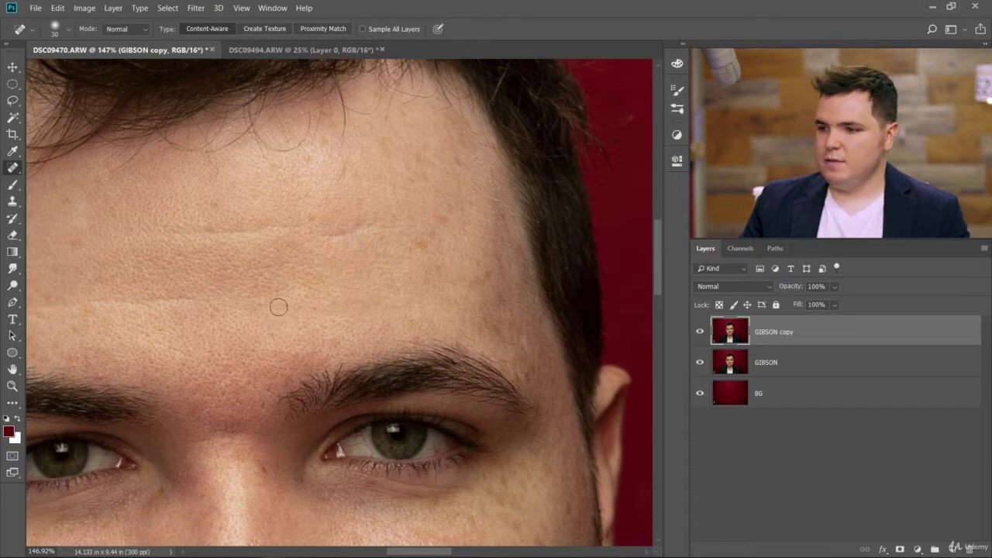
Erase the left and right forehead wrinkles and dab away the leftover small spots.
scroll(278, 307, down, 3)
scroll(124, 299, up, 5)
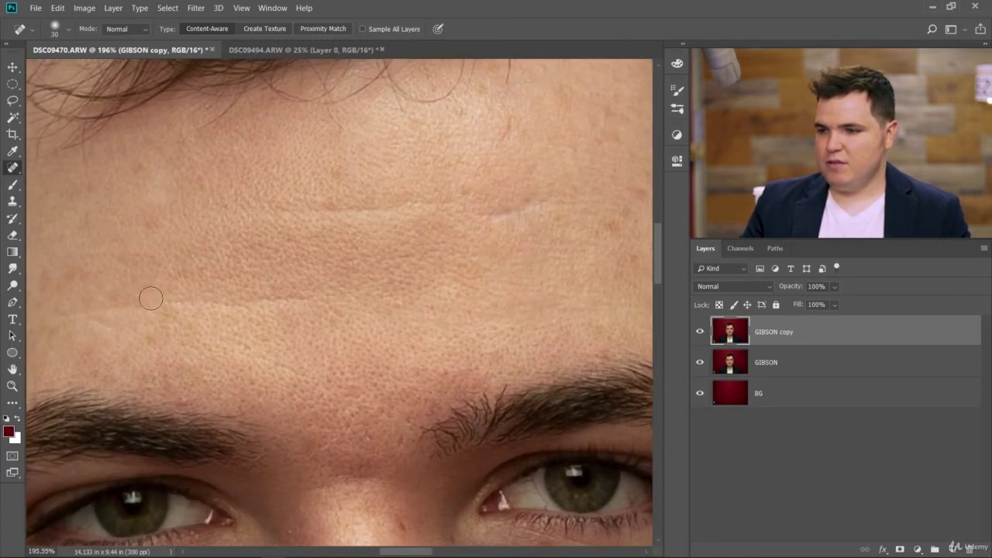
drag(151, 298, 310, 299)
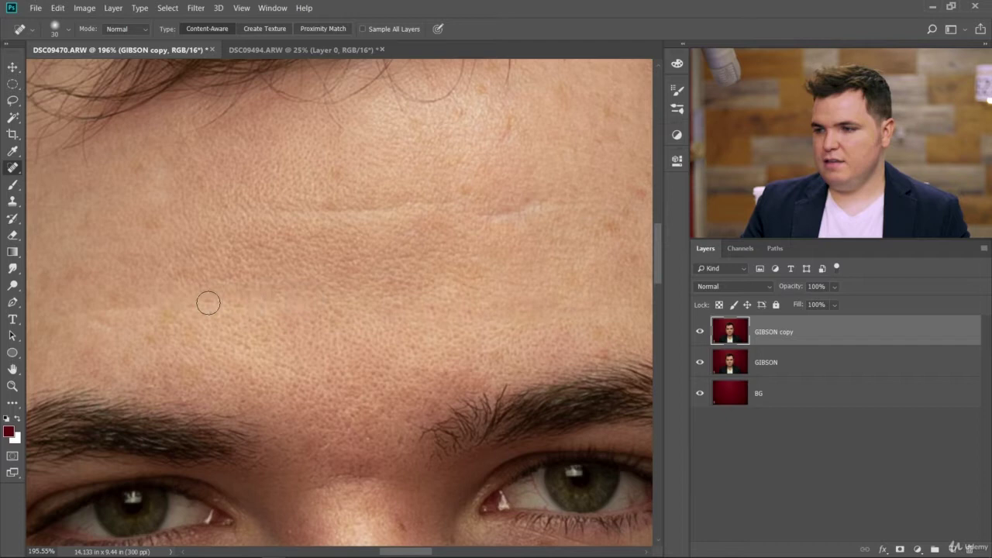
drag(195, 317, 194, 318)
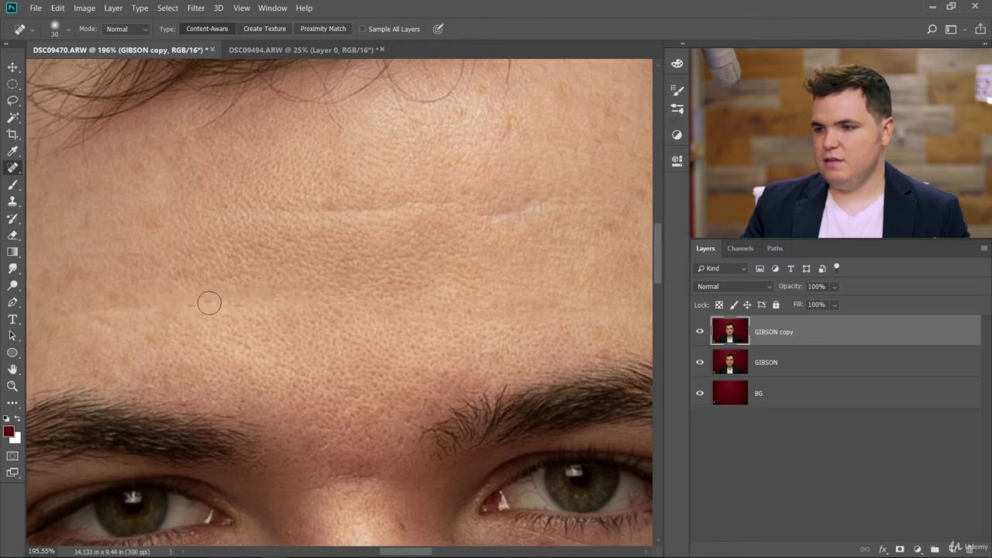
click(184, 305)
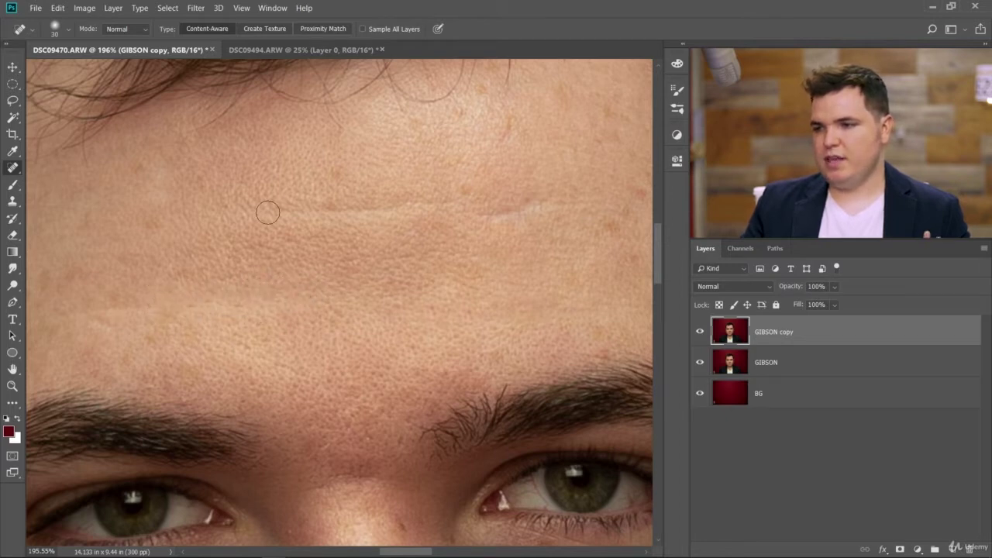
mouse_move(267, 213)
mouse_down()
mouse_move(458, 201)
mouse_move(333, 216)
mouse_up()
click(346, 207)
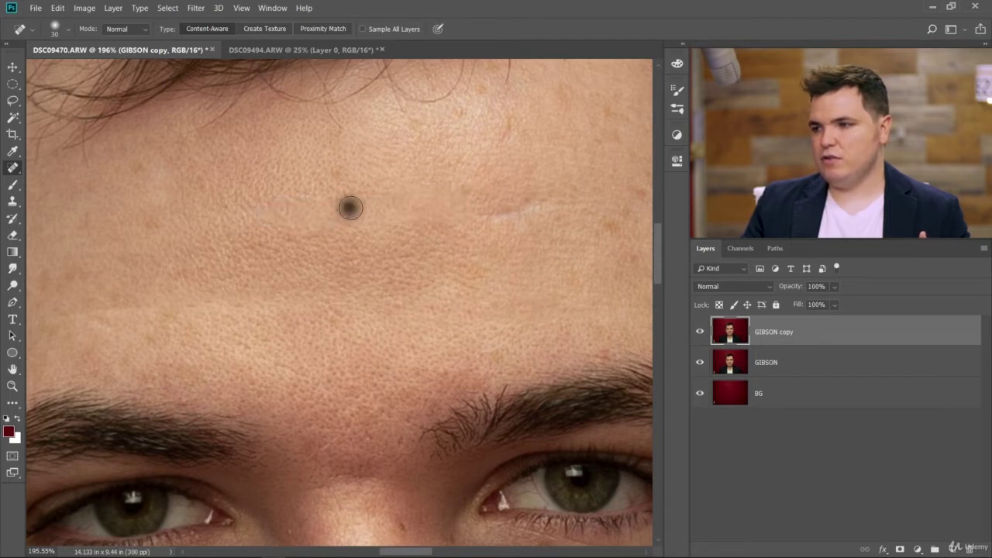
click(380, 213)
click(310, 215)
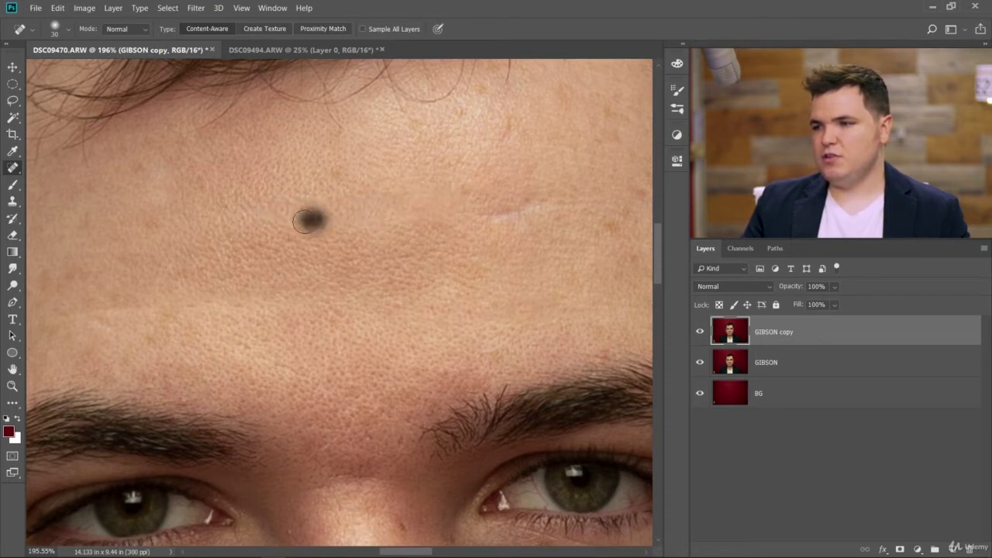
click(397, 216)
click(425, 197)
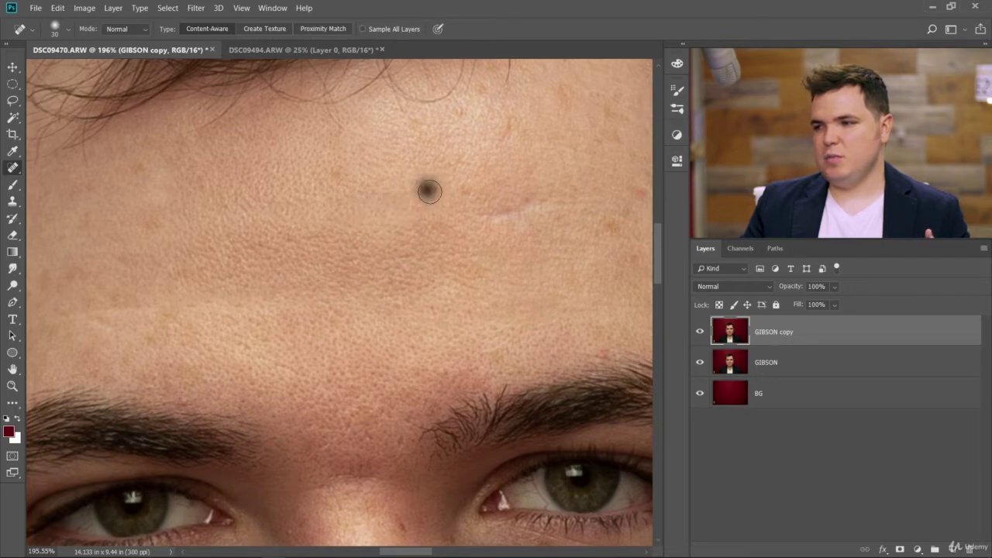
Heal the long line across the right forehead and three small spots beside it.
scroll(347, 288, down, 3)
scroll(347, 288, down, 3)
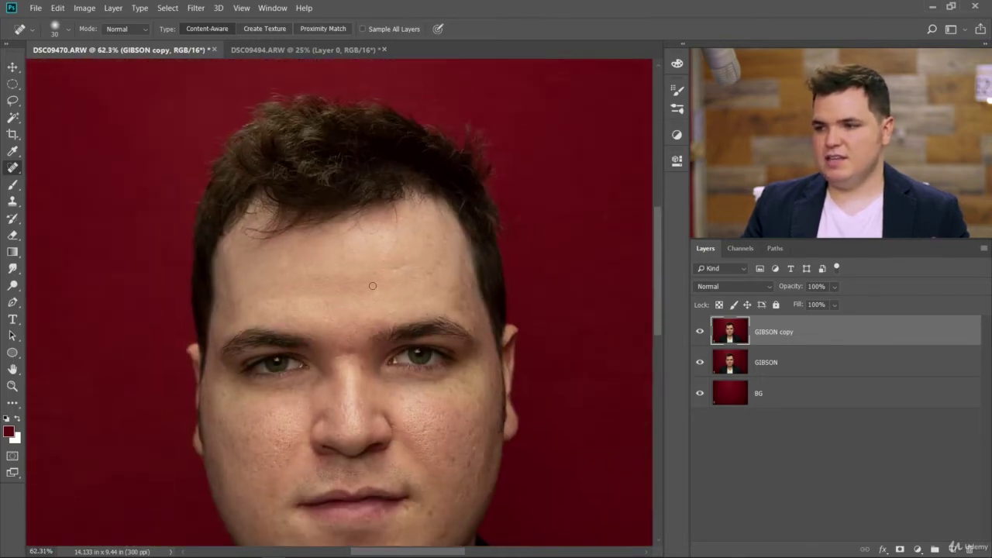
scroll(349, 343, up, 2)
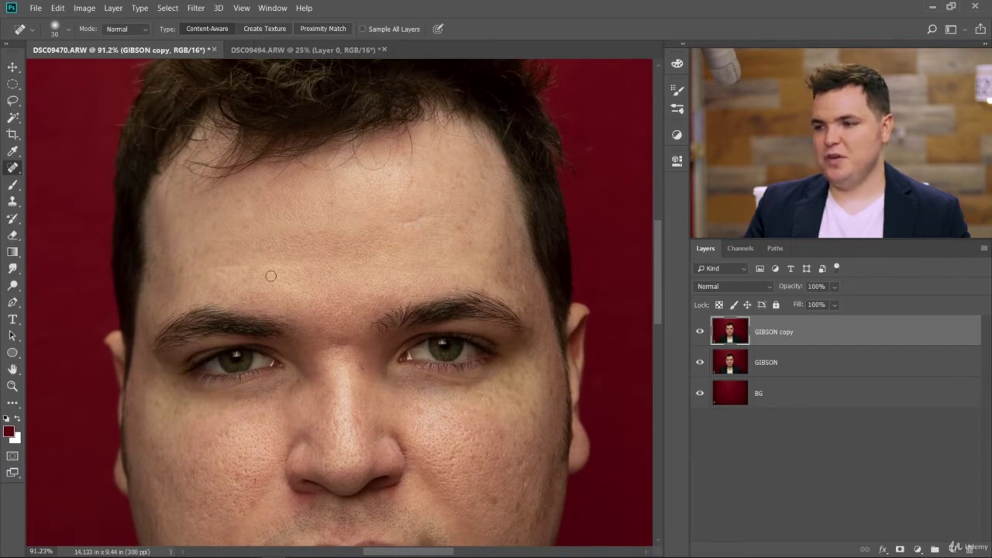
scroll(480, 223, up, 5)
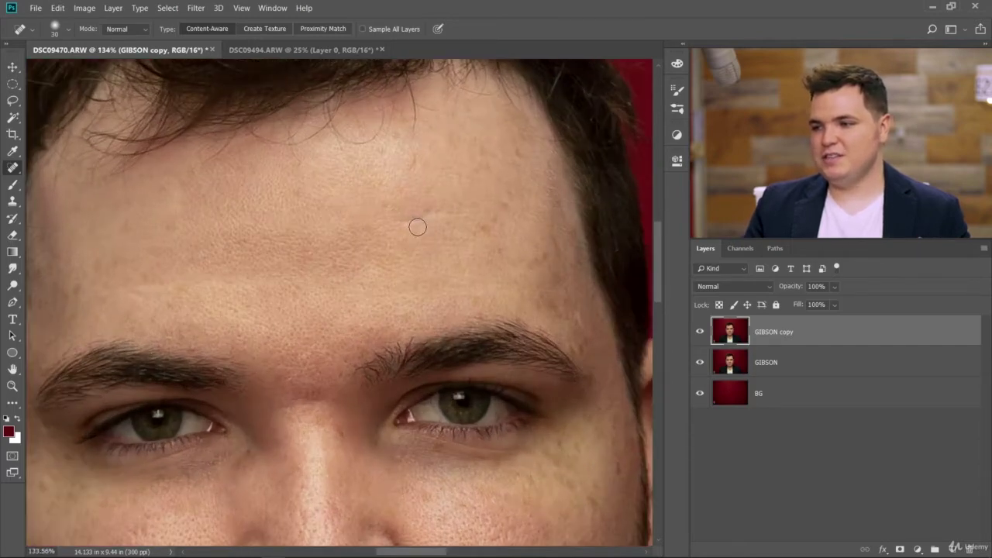
mouse_move(385, 219)
mouse_down()
mouse_move(415, 205)
mouse_move(525, 202)
mouse_up()
click(482, 194)
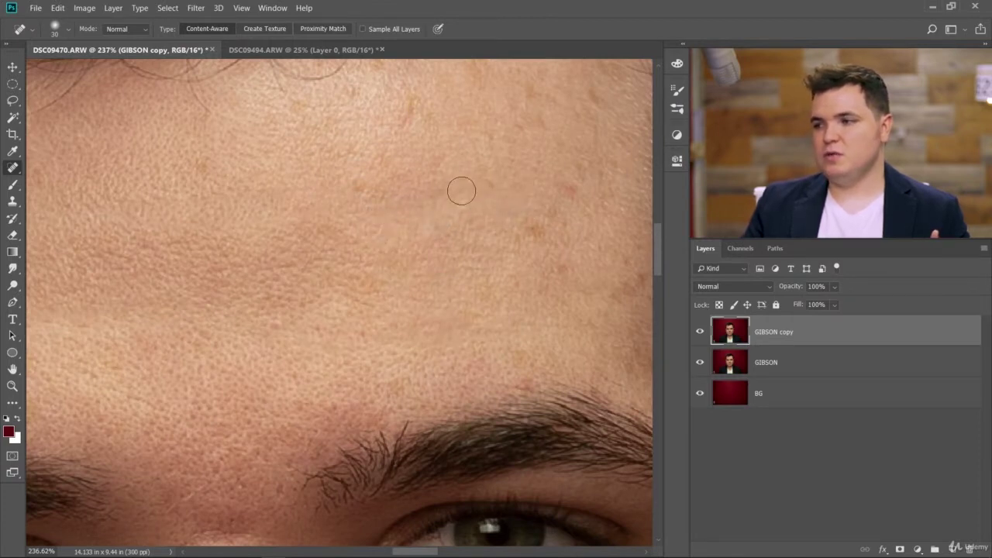
click(488, 193)
click(507, 194)
scroll(459, 248, down, 5)
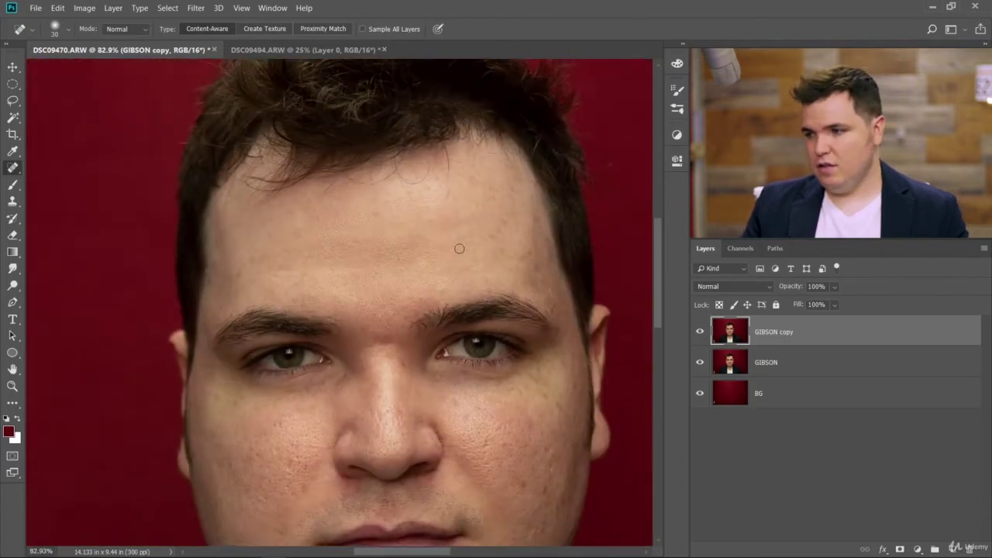
scroll(458, 248, down, 3)
scroll(422, 237, up, 2)
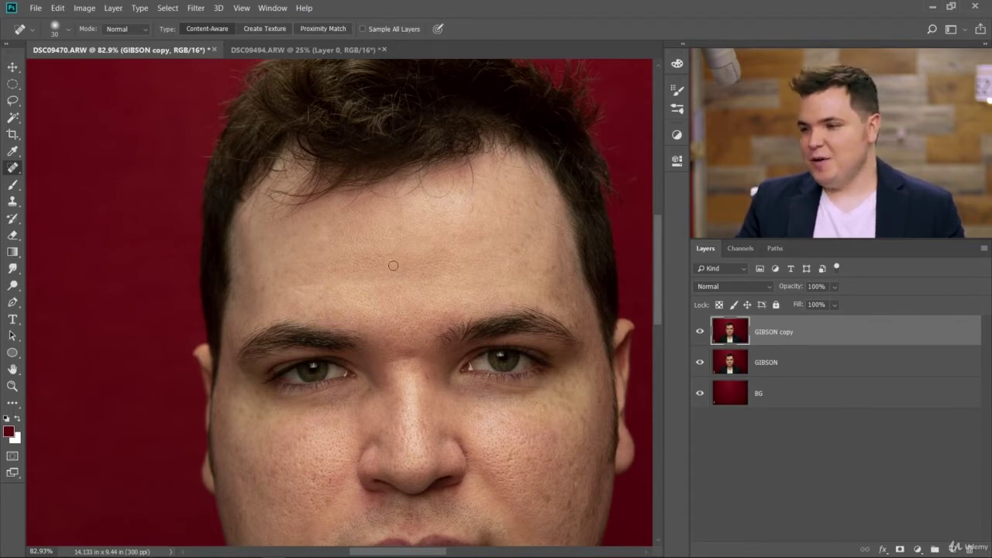
Zoom and pan around to inspect the retouched forehead on GIBSON copy.
scroll(393, 266, up, 2)
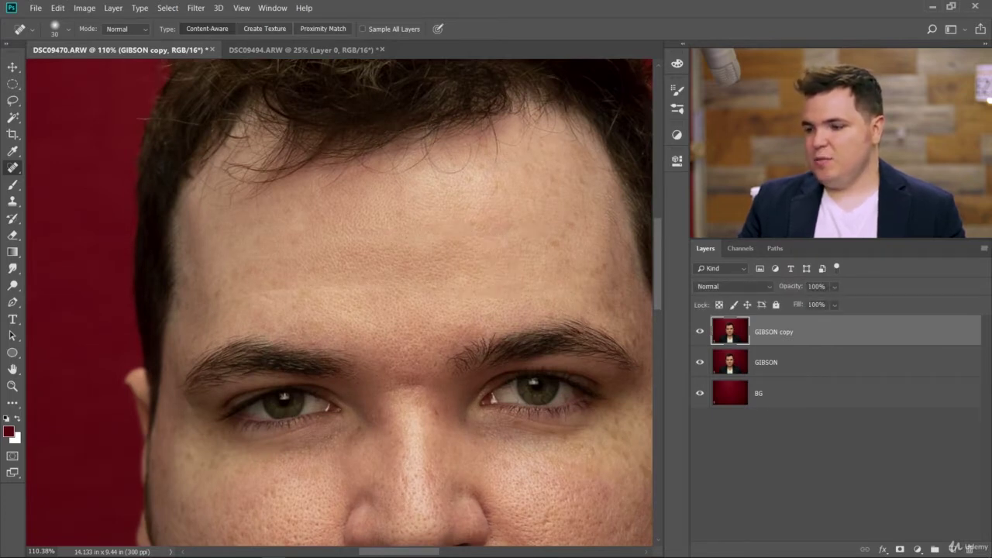
drag(416, 555, 425, 553)
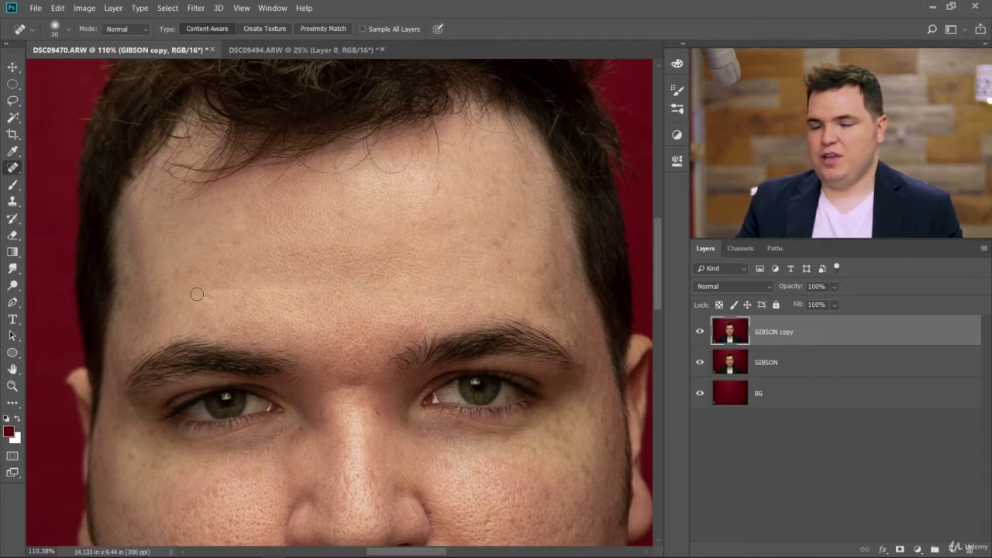
scroll(318, 271, up, 2)
scroll(363, 257, up, 2)
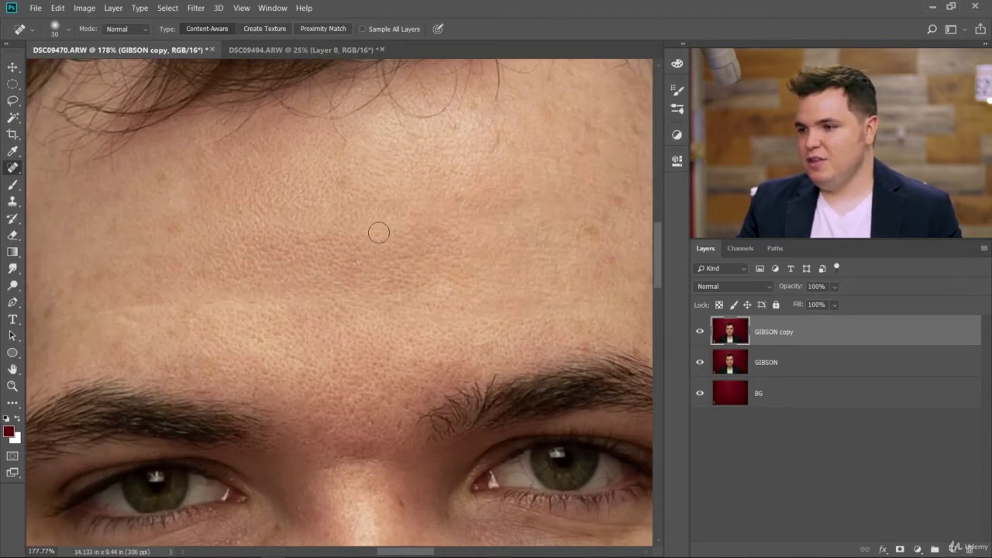
scroll(327, 283, down, 2)
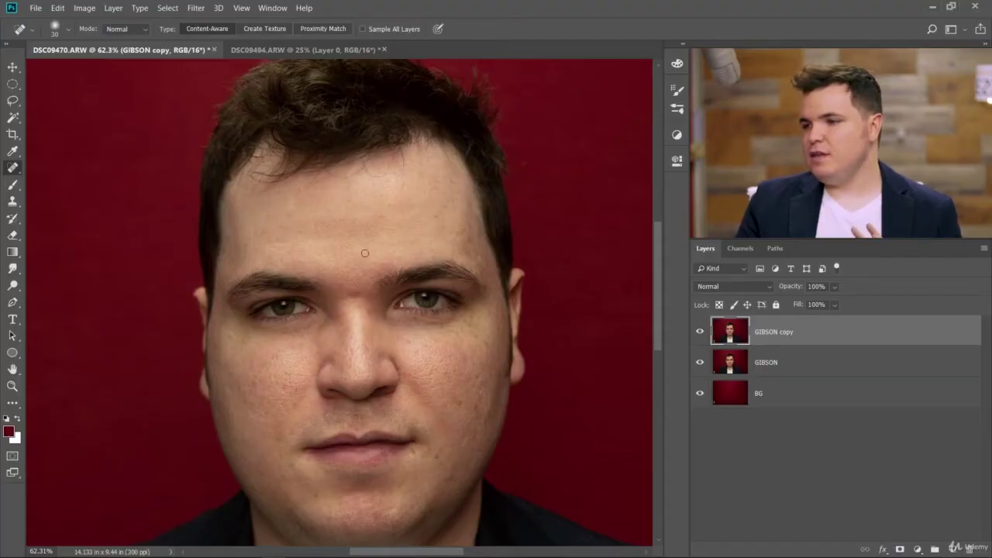
Compare GIBSON copy on and off against the original forehead, then delete GIBSON copy.
click(702, 332)
click(701, 332)
click(701, 332)
click(699, 333)
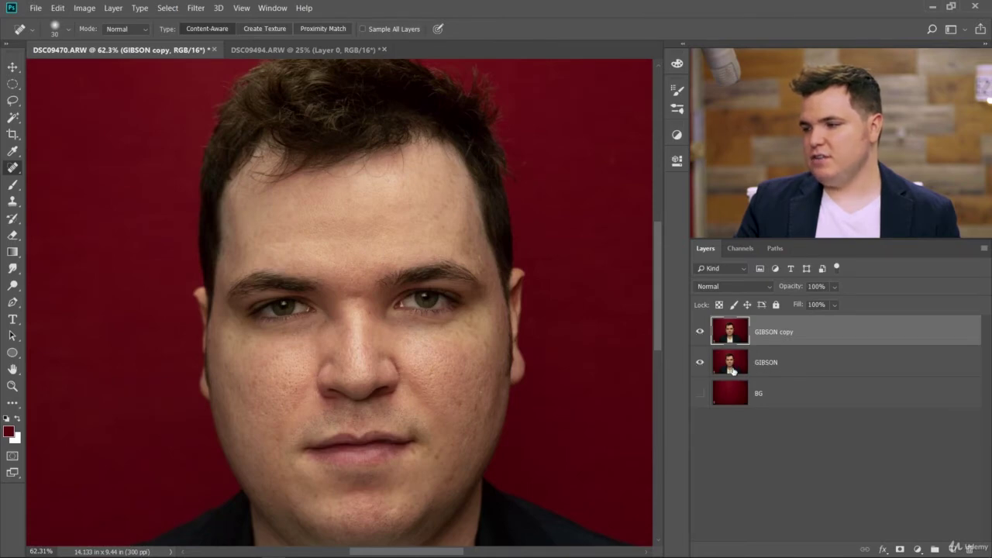
click(700, 332)
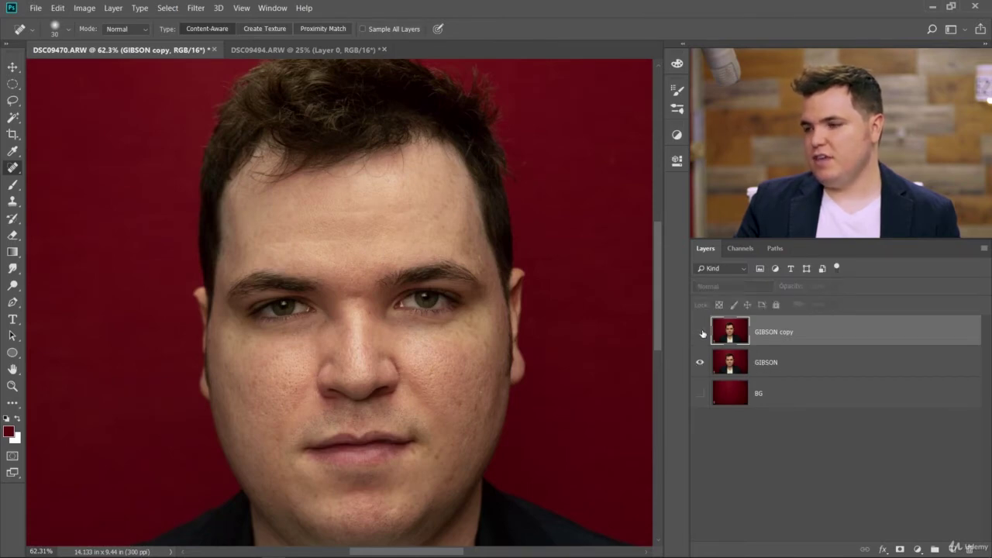
scroll(321, 213, up, 5)
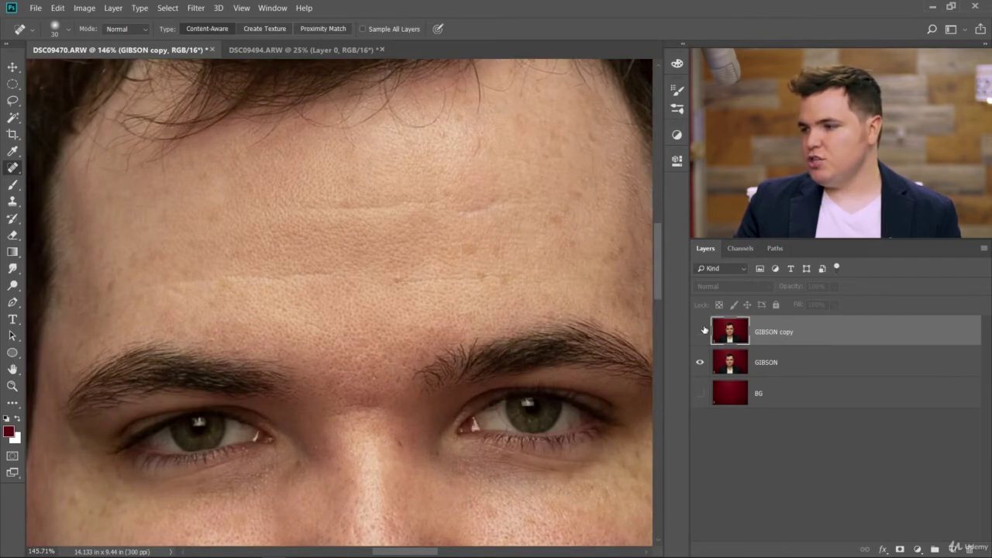
scroll(453, 312, down, 5)
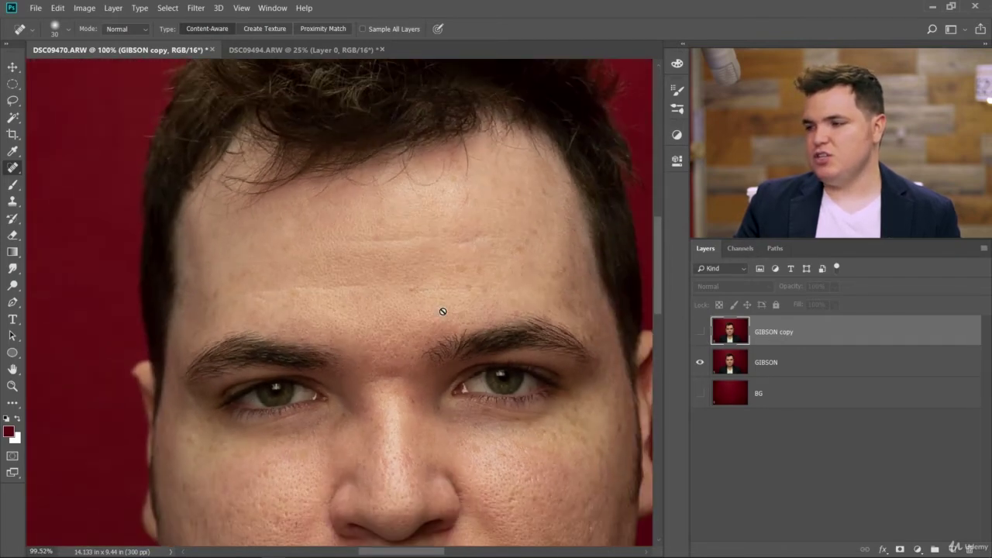
scroll(448, 311, up, 5)
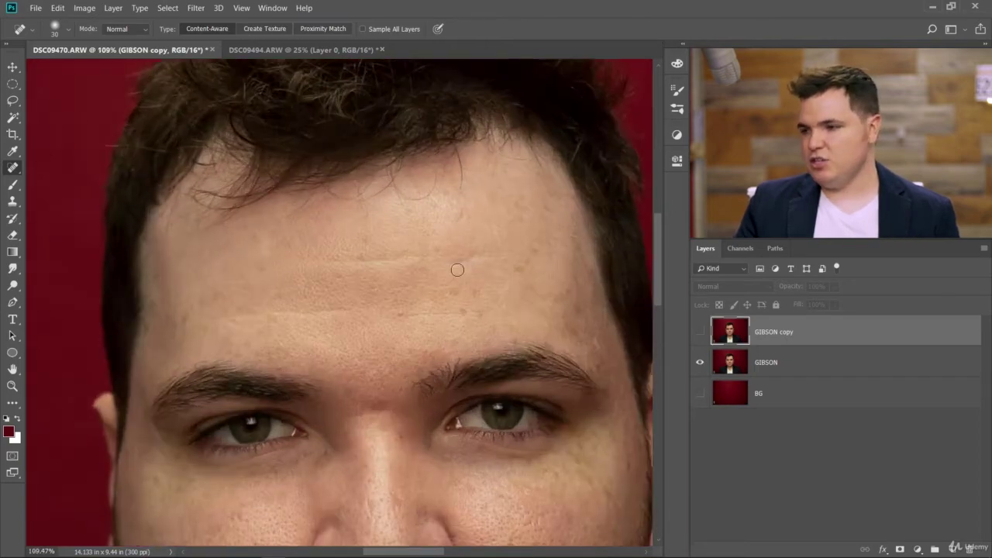
click(699, 332)
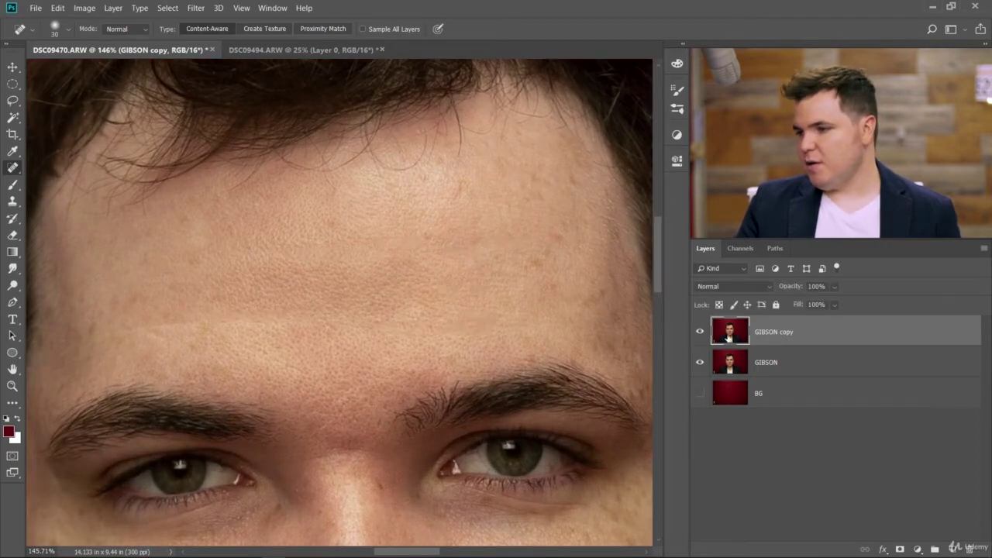
click(974, 549)
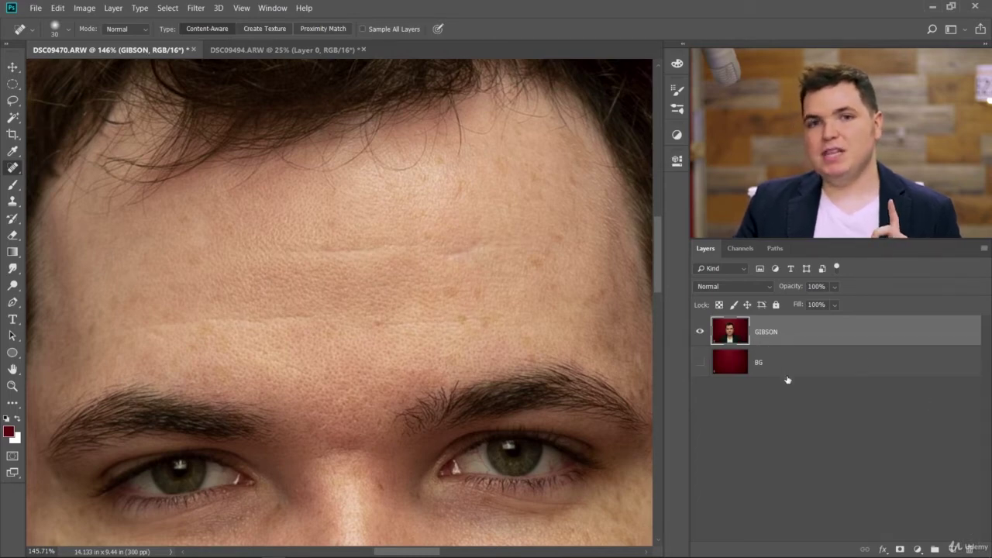
Add a new empty layer above GIBSON and rename it 'Healing Brush'.
click(953, 550)
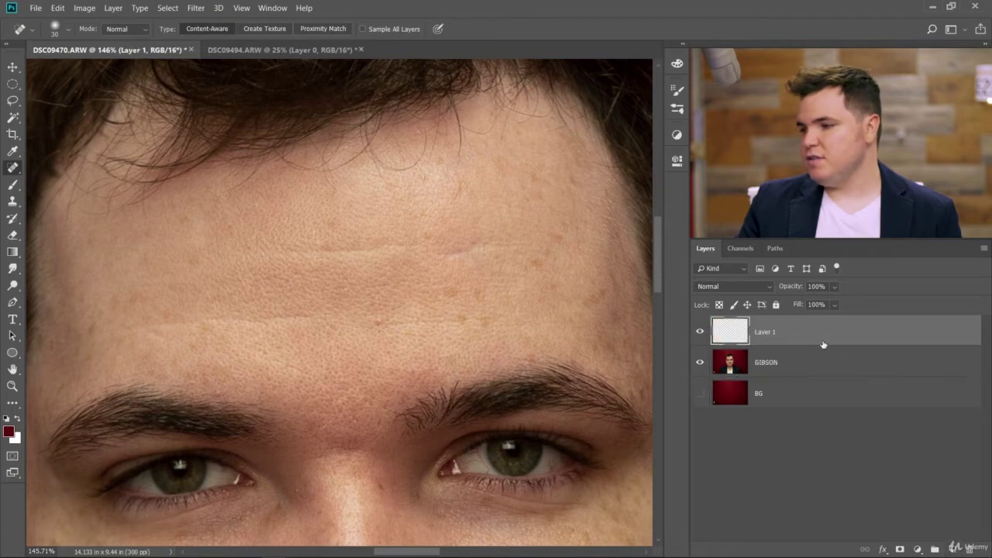
double_click(766, 332)
text(H)
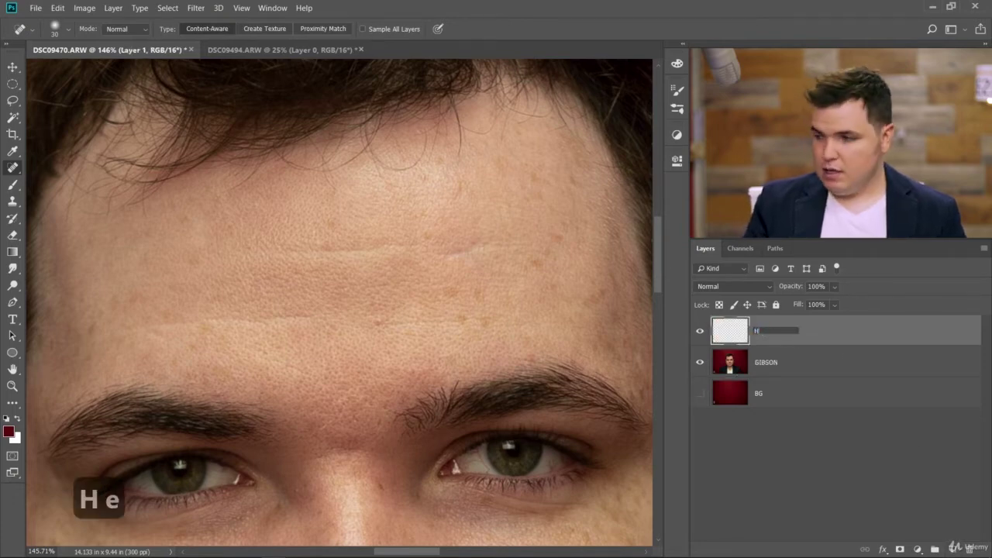
text(ealing BN)
key(BackSpace)
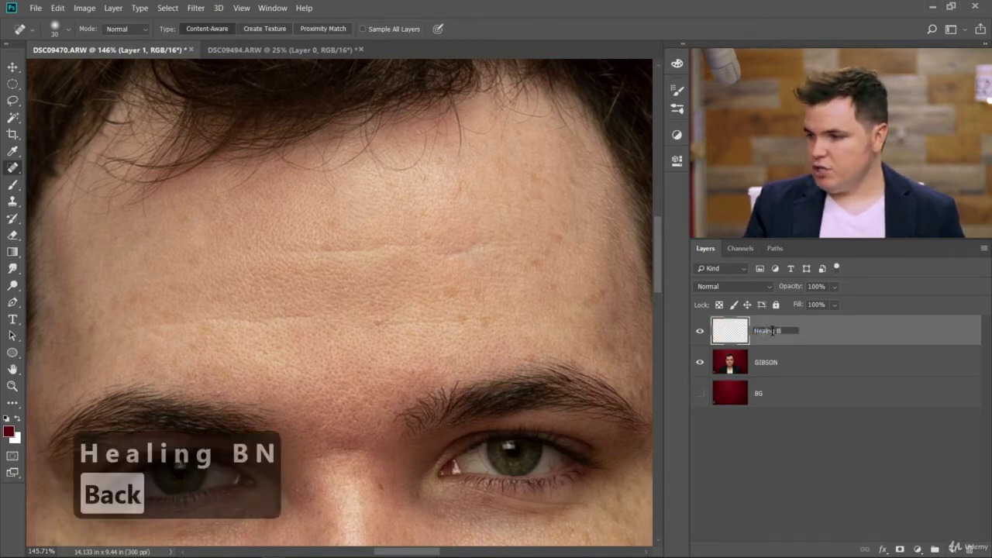
text(rush)
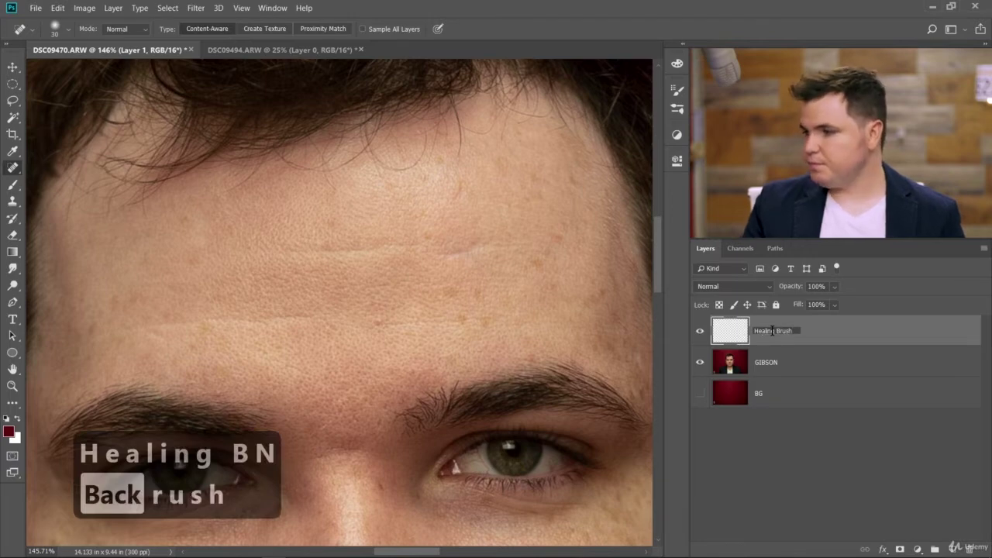
key(Return)
scroll(310, 248, up, 3)
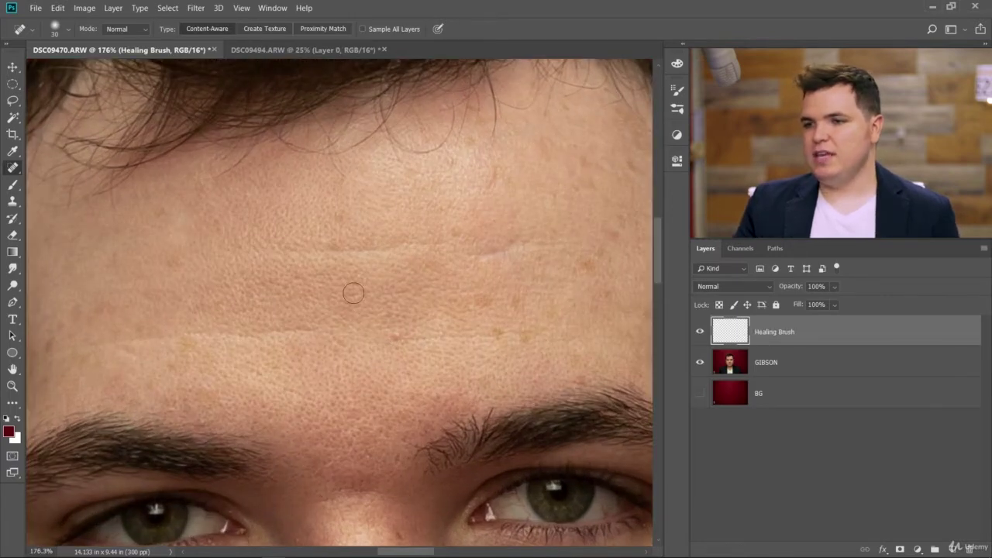
right_click(14, 170)
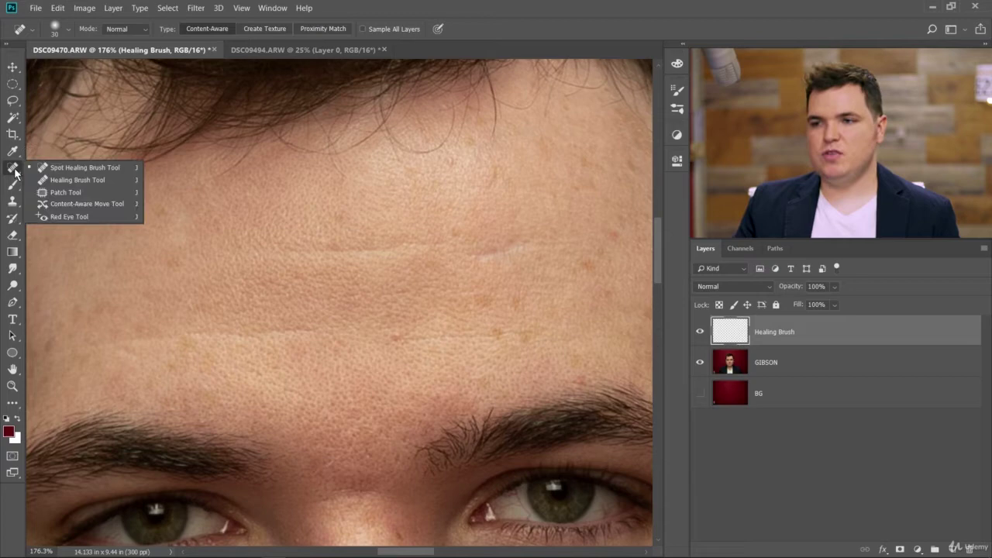
Switch to the Healing Brush Tool, try it on the forehead, and move the missing-source error aside.
click(122, 179)
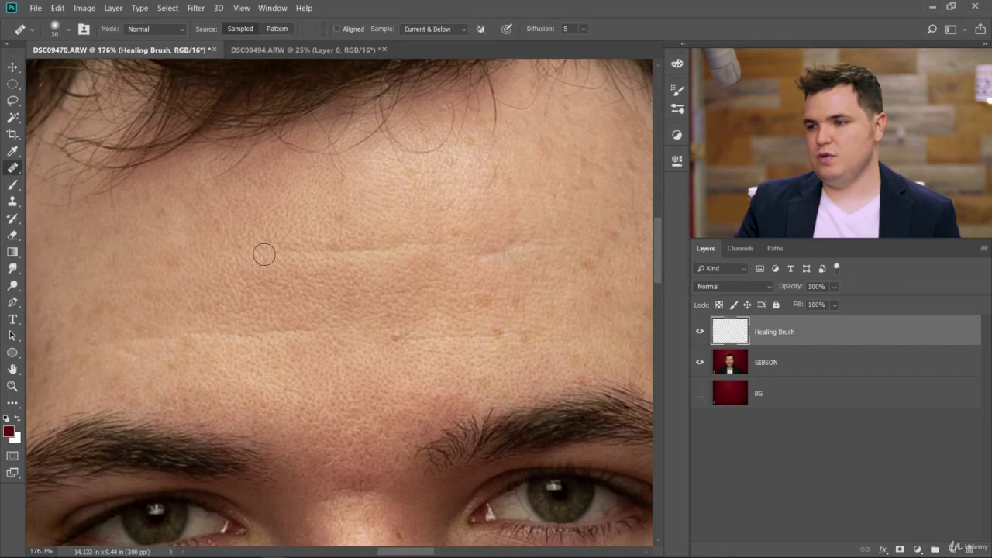
click(329, 257)
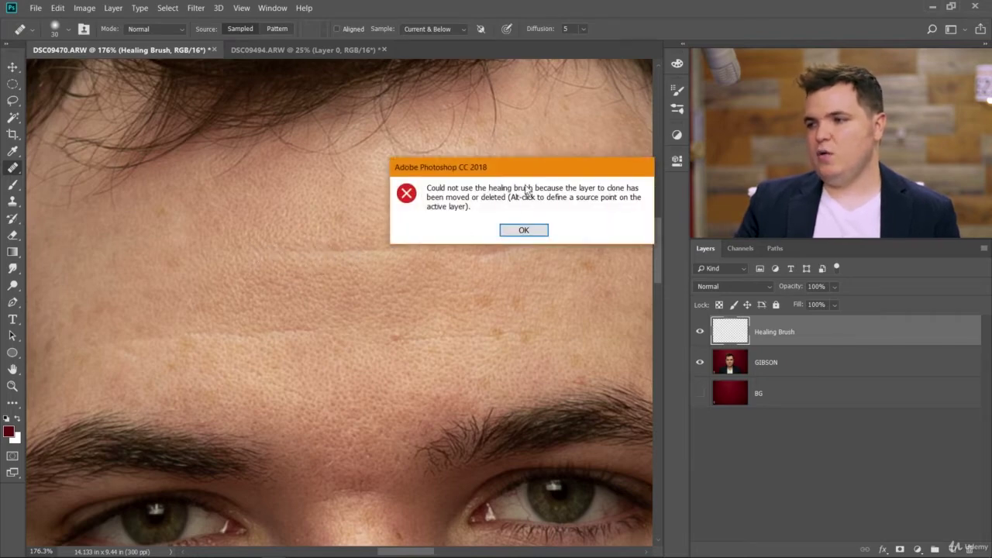
drag(524, 172, 413, 152)
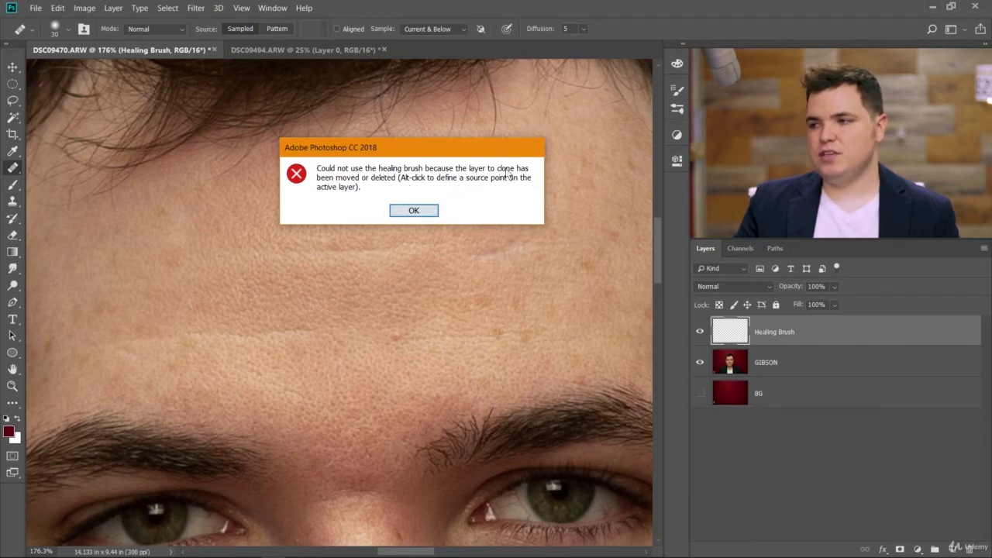
click(415, 210)
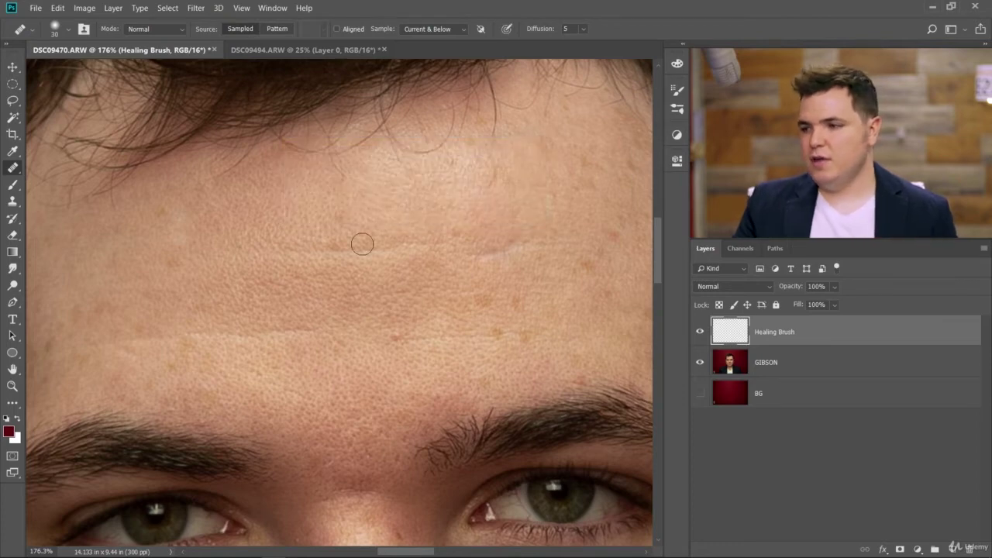
scroll(360, 366, down, 5)
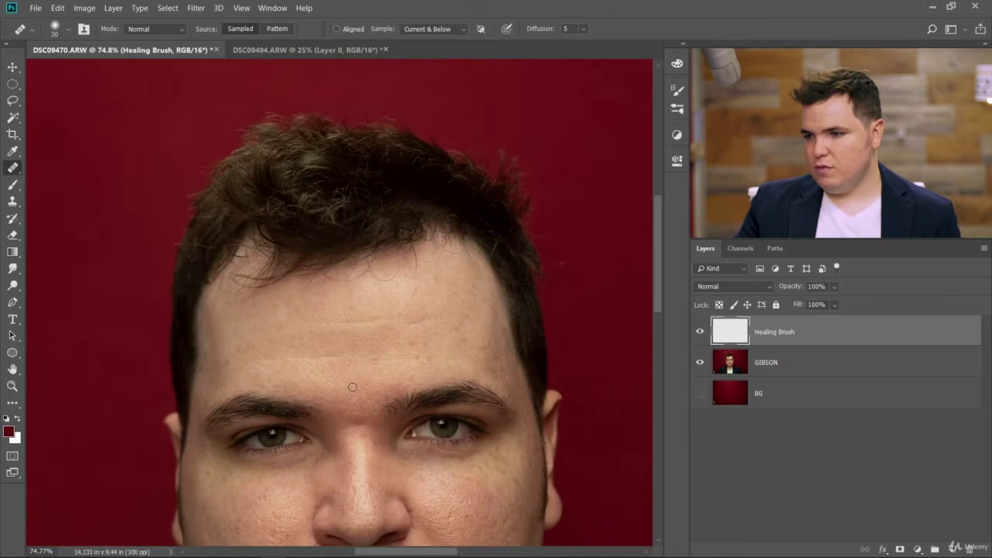
scroll(303, 379, up, 6)
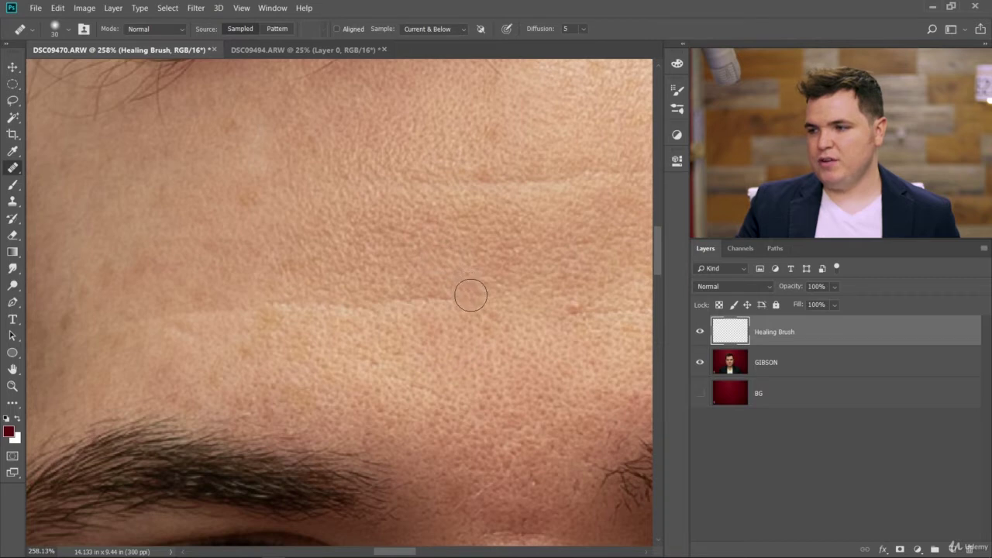
mouse_move(470, 295)
mouse_down()
mouse_move(215, 307)
mouse_move(112, 327)
mouse_move(237, 307)
mouse_move(467, 302)
mouse_move(523, 365)
mouse_move(540, 359)
mouse_up()
scroll(470, 395, down, 10)
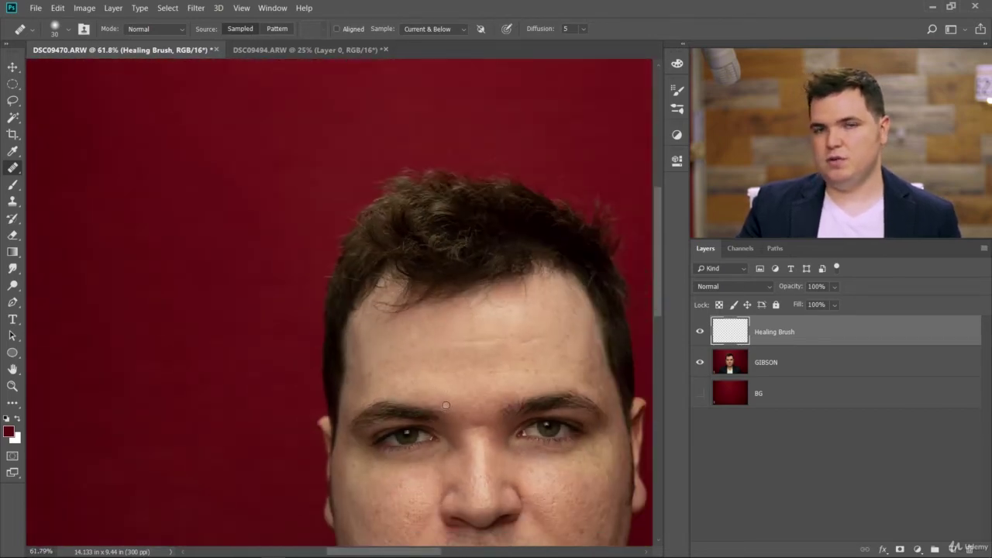
scroll(445, 401, up, 8)
scroll(456, 340, down, 3)
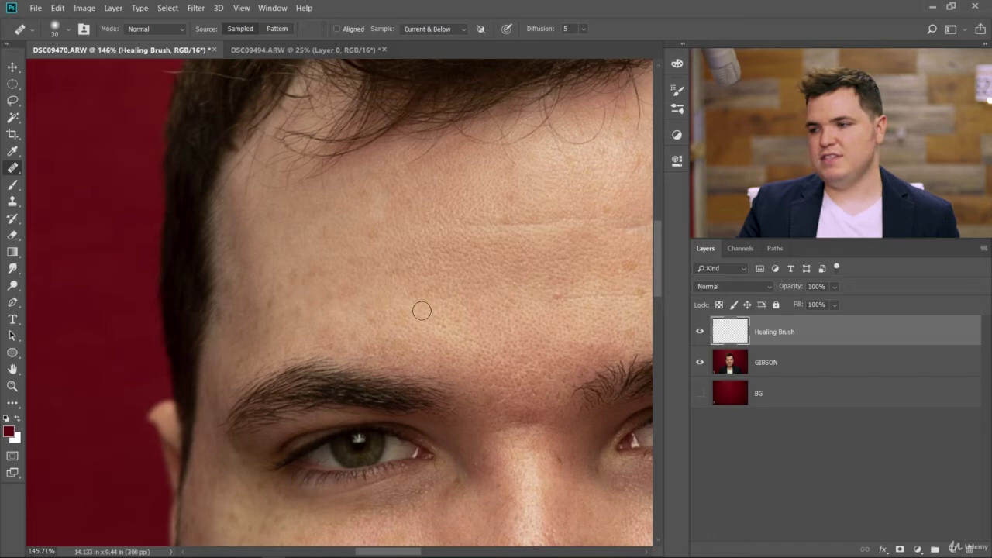
scroll(457, 314, up, 2)
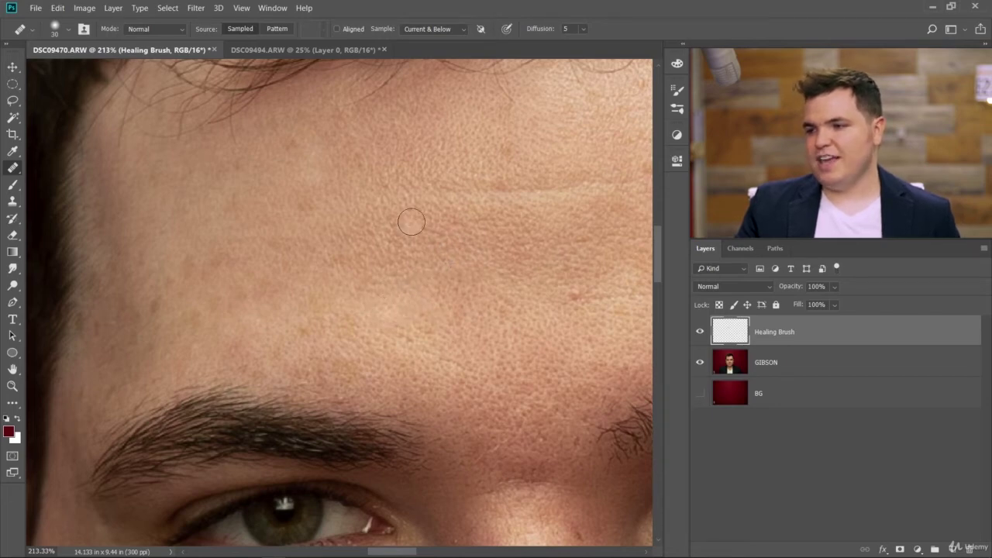
scroll(484, 313, down, 3)
scroll(483, 313, down, 5)
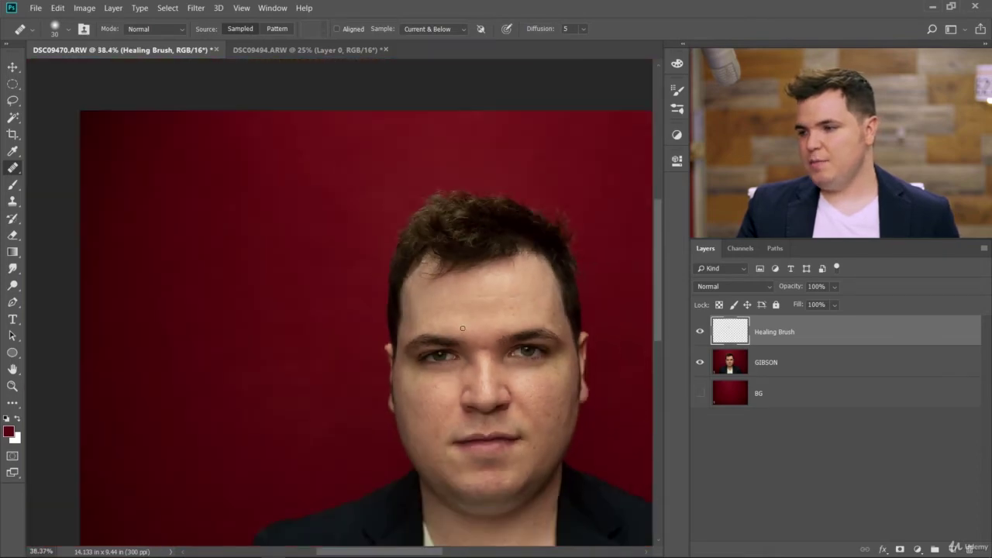
scroll(325, 260, up, 8)
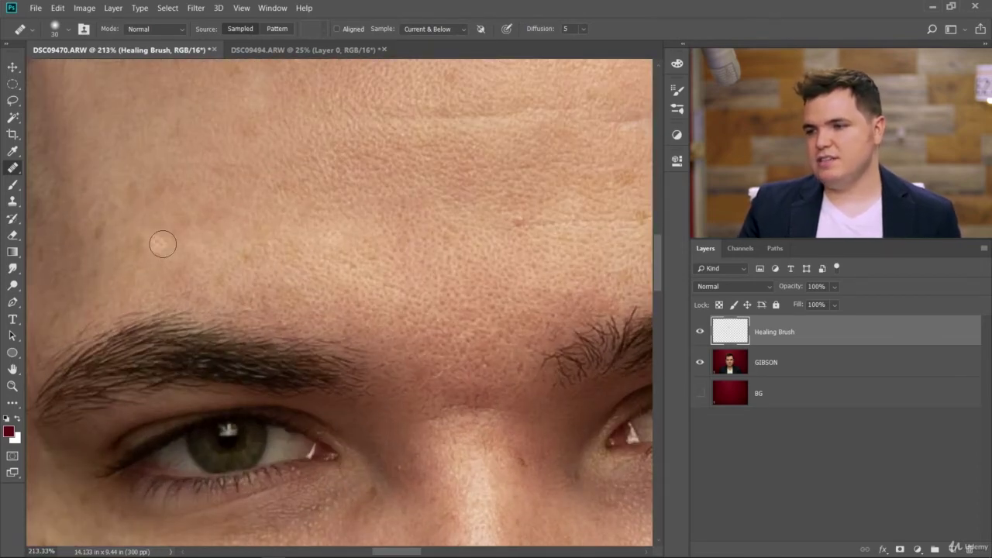
scroll(385, 235, down, 2)
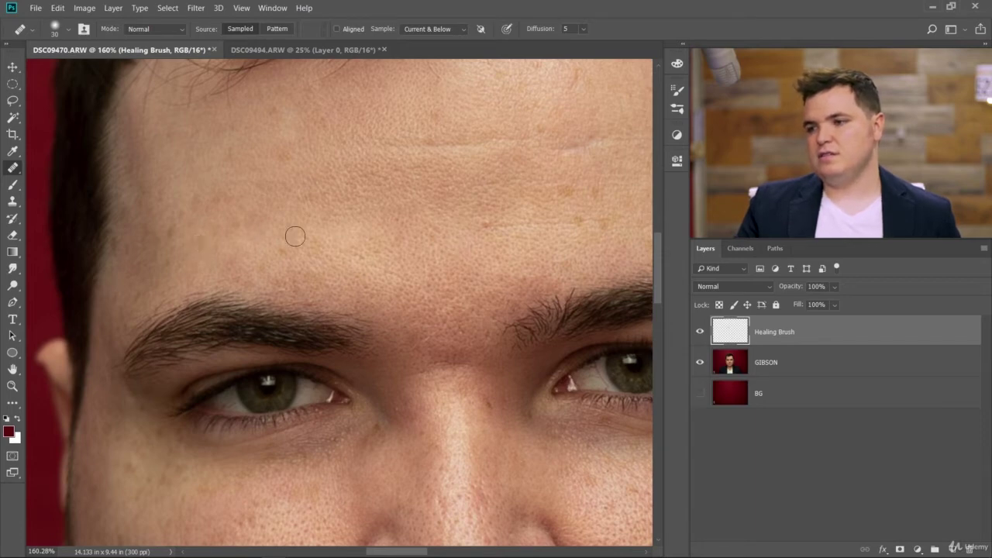
scroll(439, 217, down, 4)
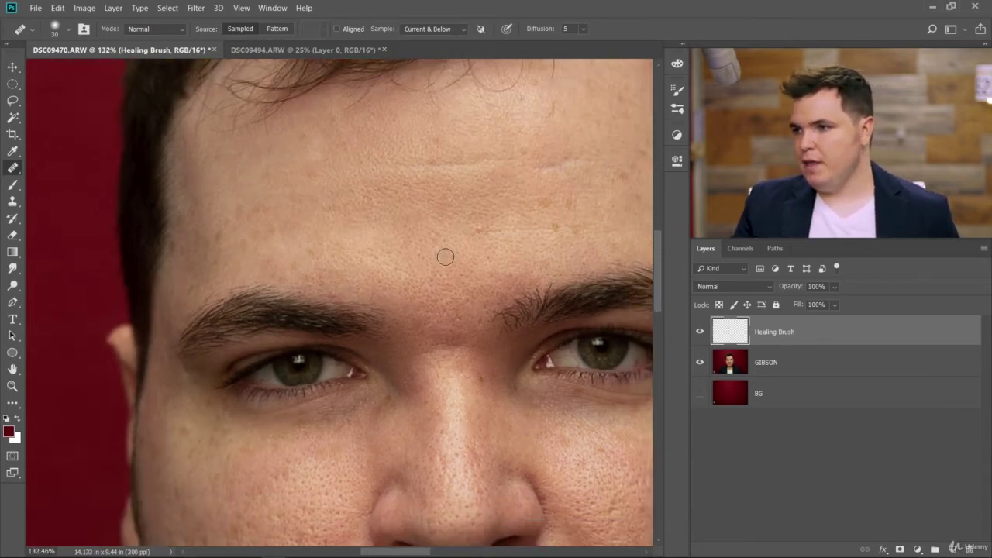
scroll(445, 256, down, 10)
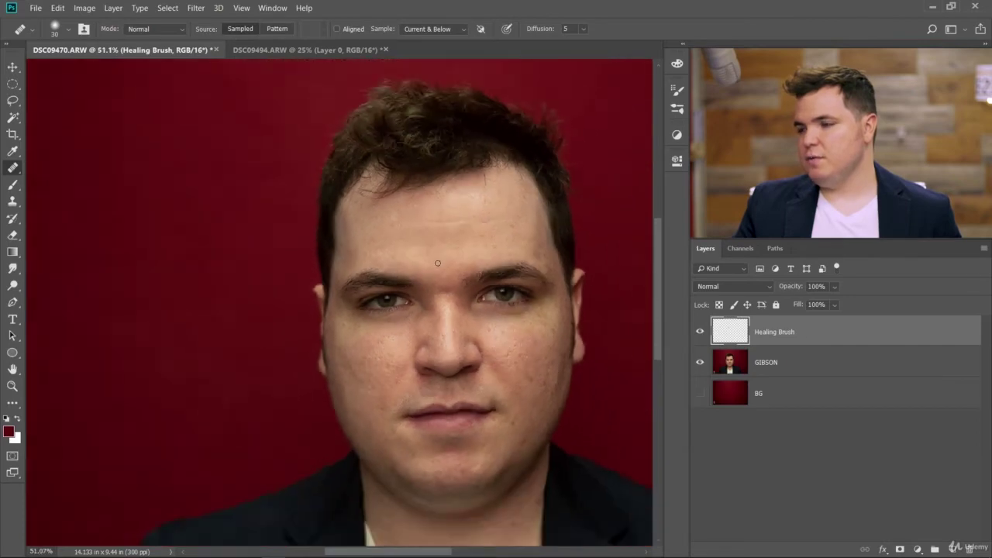
scroll(482, 265, up, 5)
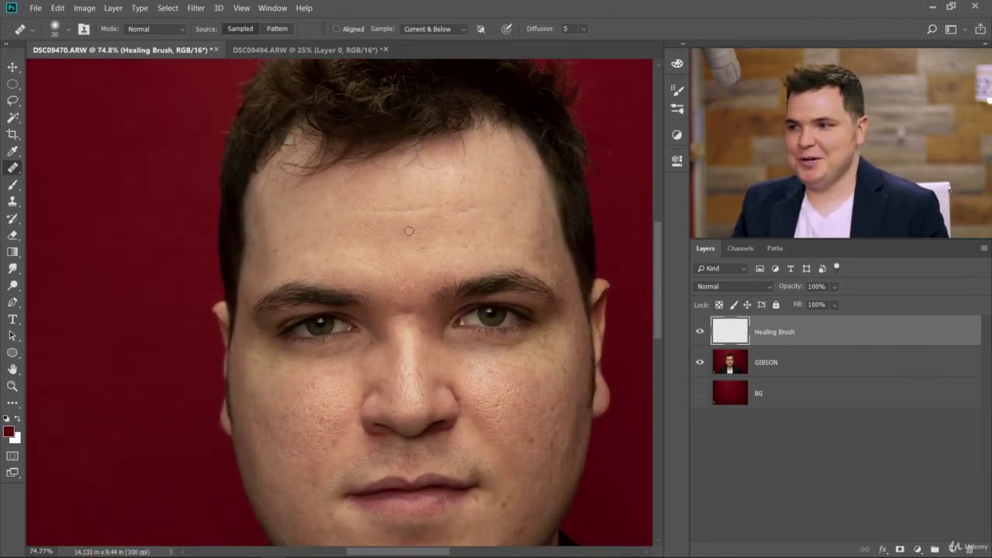
scroll(418, 261, up, 4)
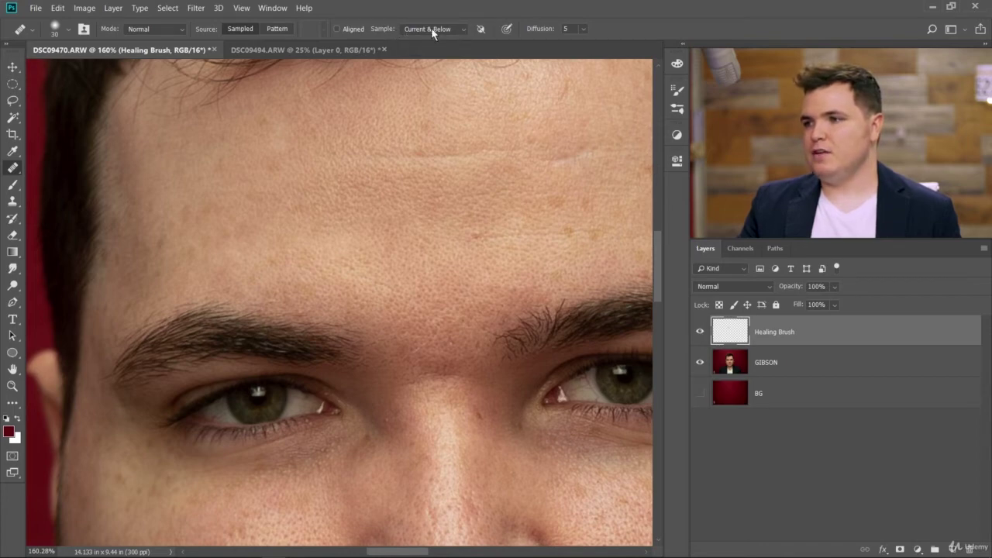
Set Sample to Current Layer, hide the Healing Brush layer and select GIBSON.
click(450, 28)
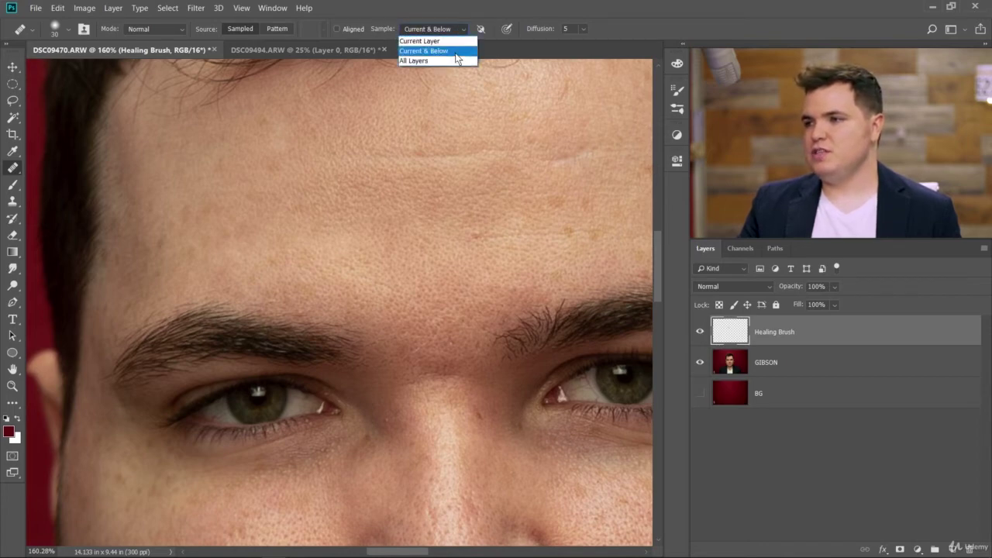
click(460, 42)
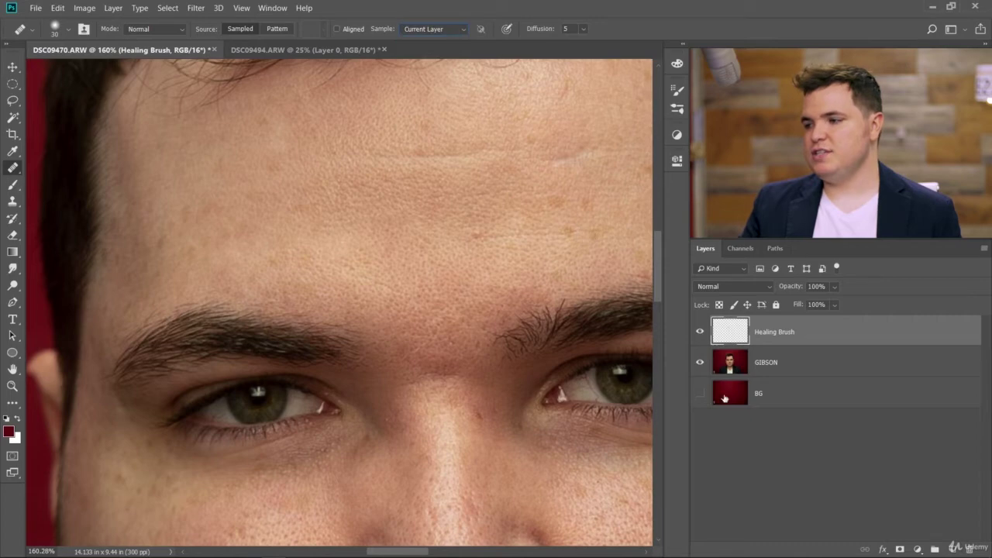
click(700, 332)
click(728, 371)
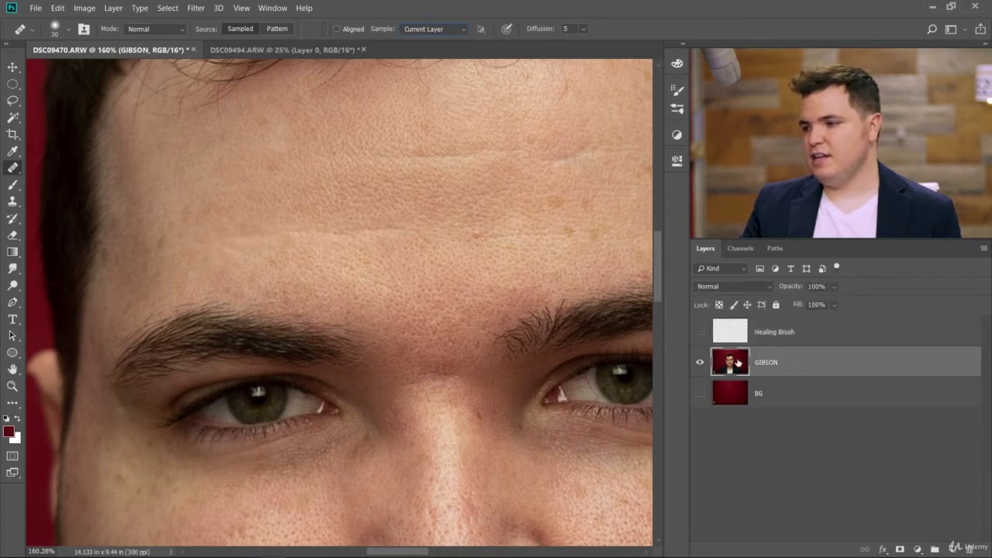
Paint test healing strokes on GIBSON between and over the eyebrows.
click(448, 334)
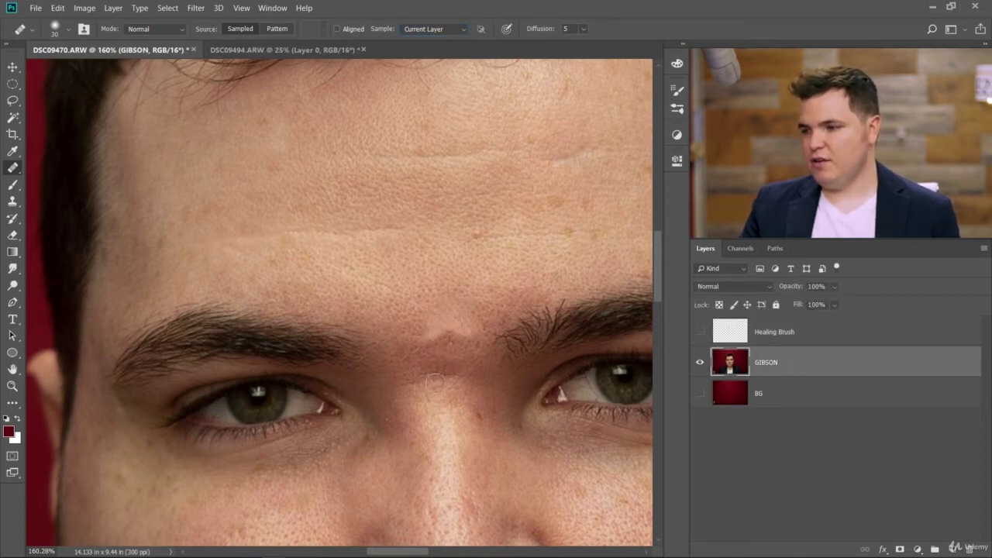
alt+click(367, 179)
click(322, 327)
click(283, 335)
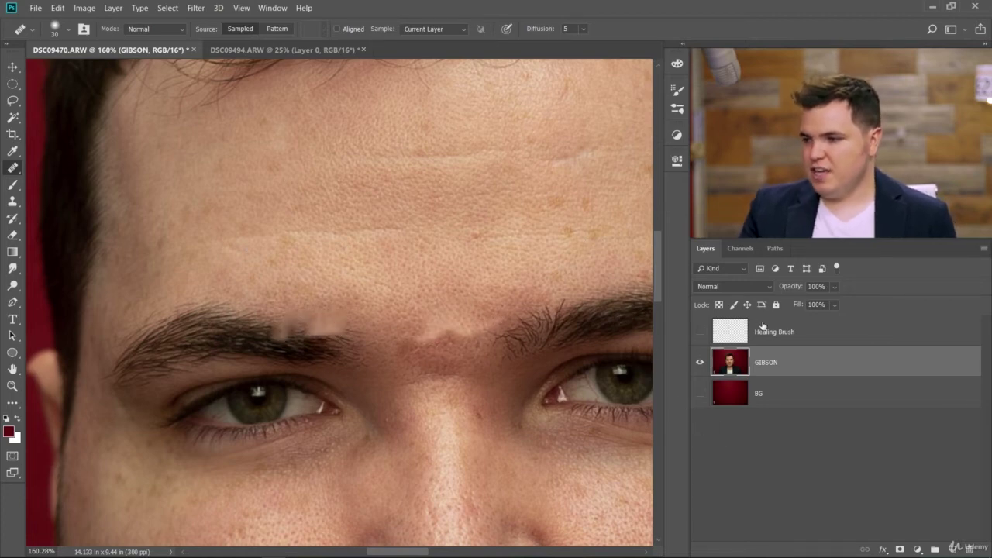
mouse_move(476, 330)
mouse_down()
mouse_move(484, 334)
mouse_move(468, 347)
mouse_up()
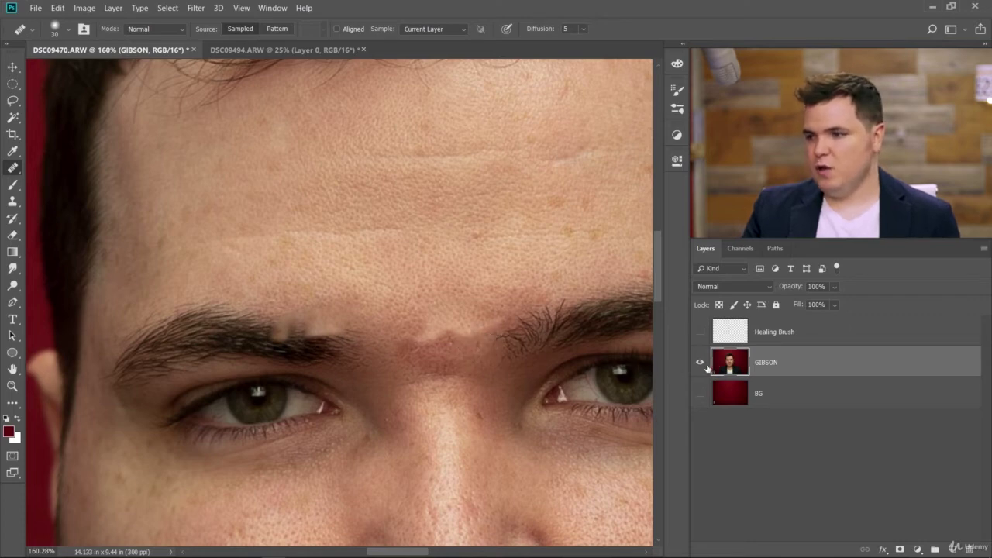
mouse_move(539, 372)
mouse_down()
mouse_move(505, 343)
mouse_move(512, 348)
mouse_move(490, 349)
mouse_up()
Fit the portrait in view and undo the test strokes with Ctrl+Alt+Z.
key(ctrl+0)
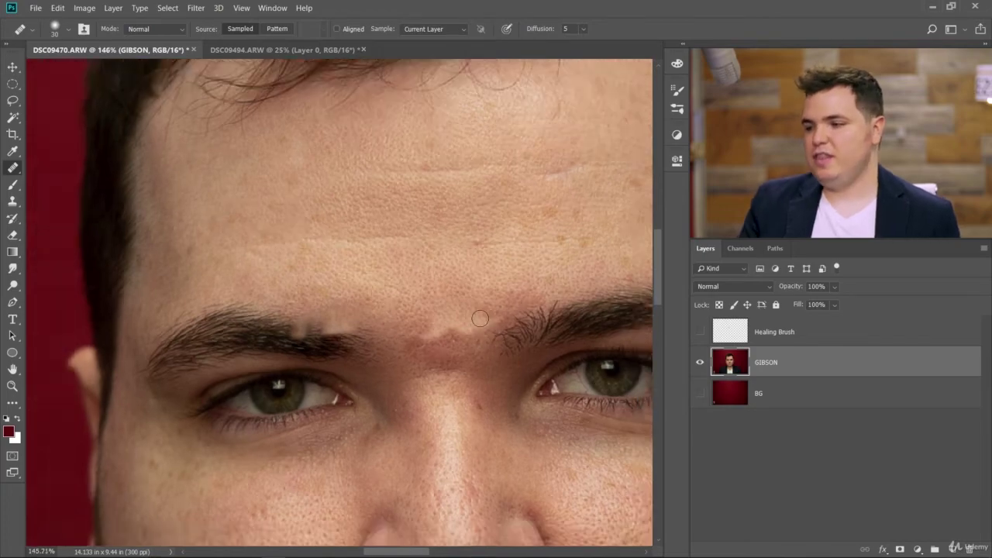
scroll(466, 365, up, 8)
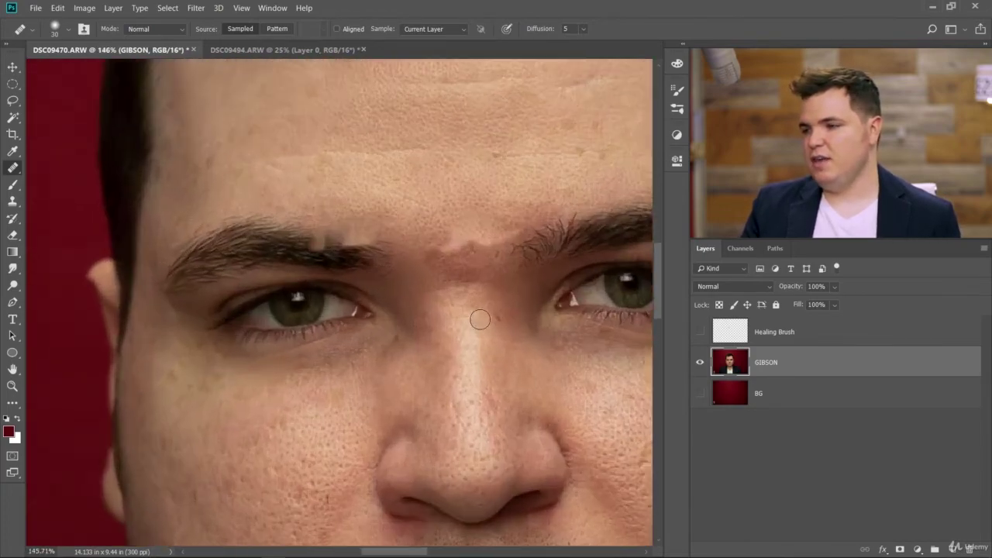
scroll(501, 219, down, 2)
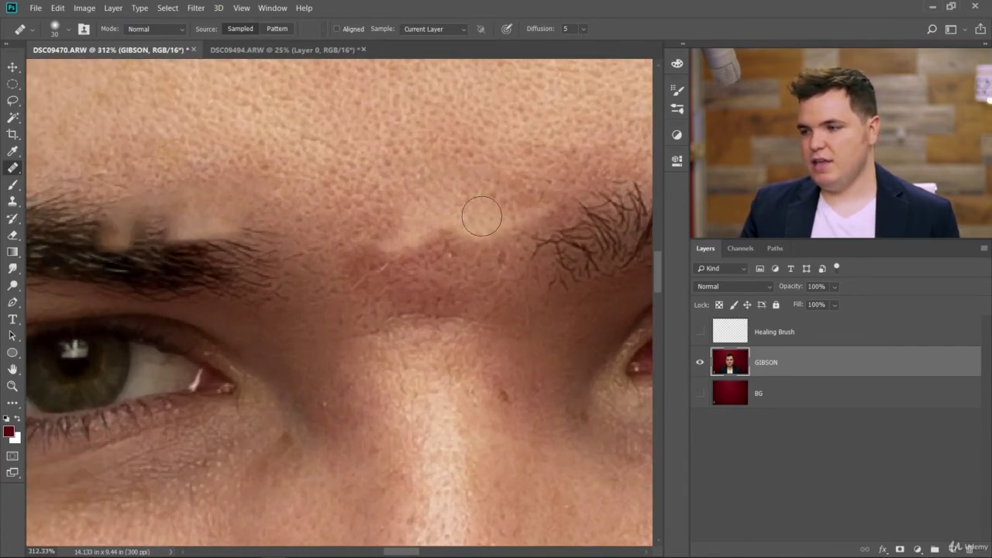
scroll(469, 241, down, 5)
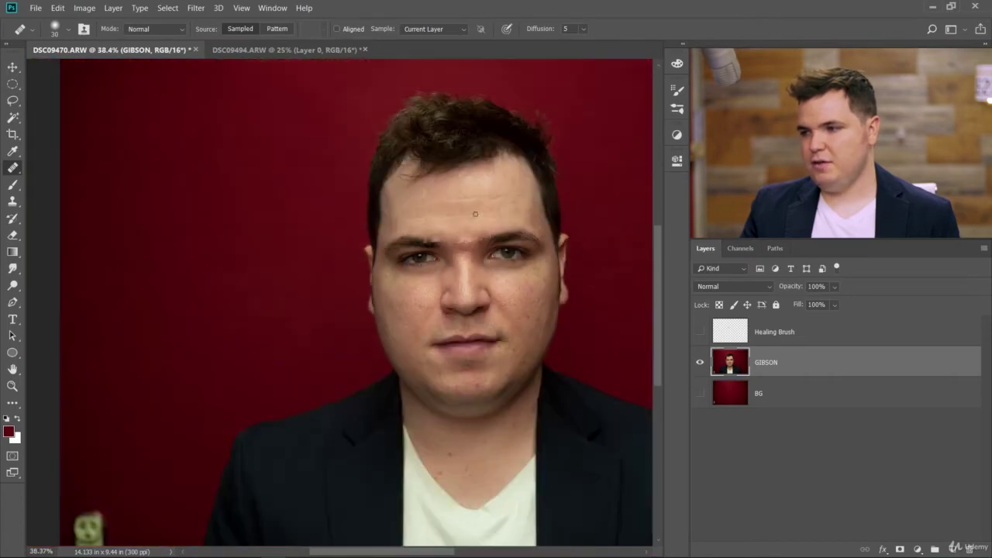
scroll(465, 261, up, 5)
scroll(466, 261, up, 2)
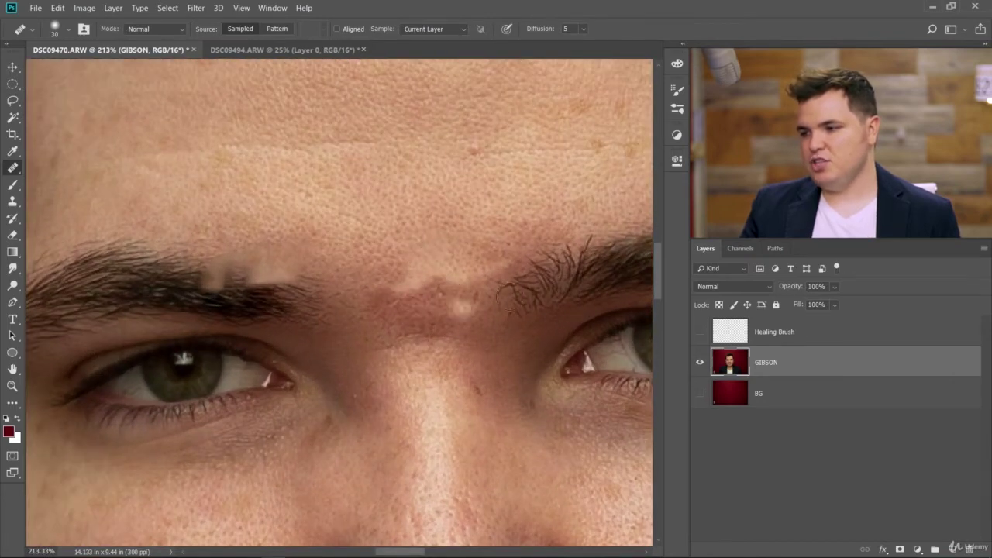
key(ctrl+alt+z)
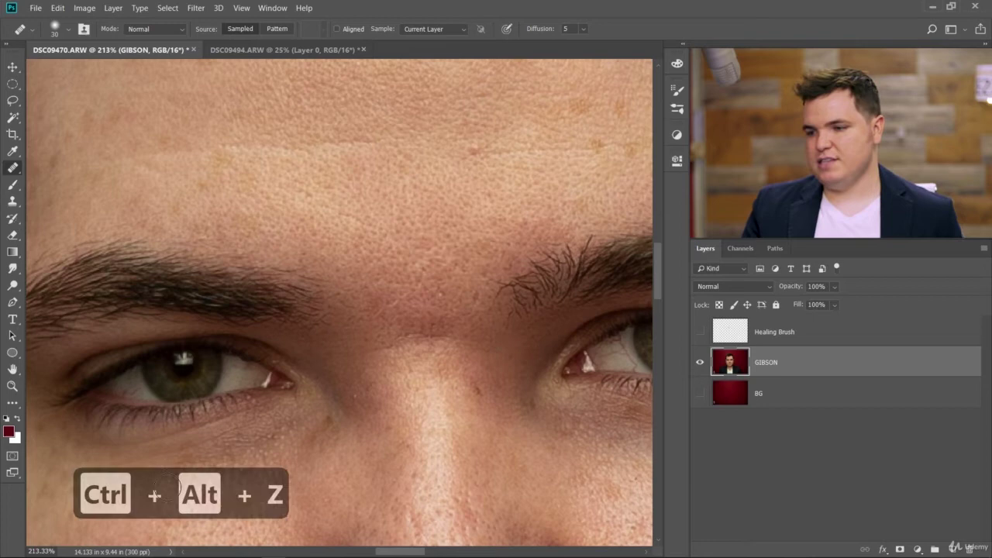
click(55, 9)
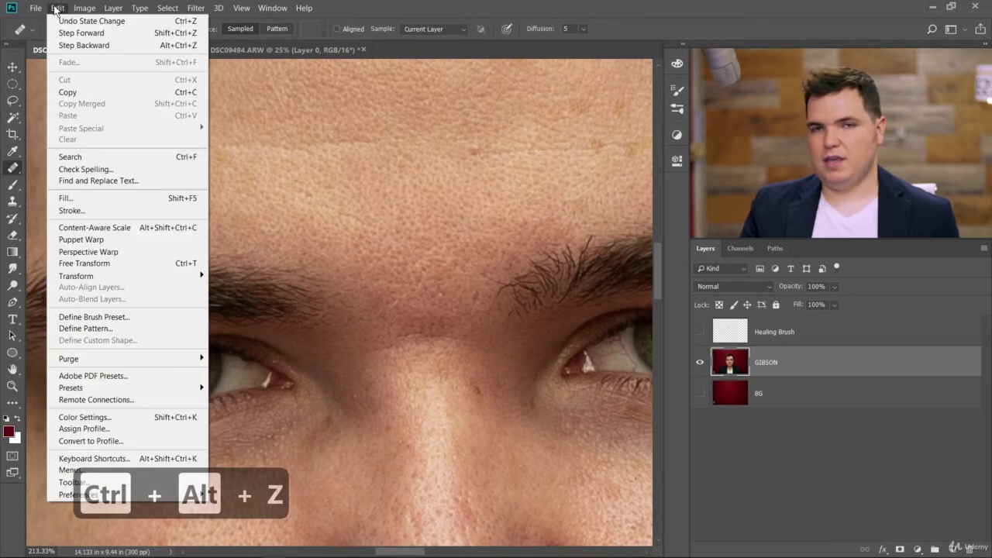
click(55, 9)
scroll(450, 234, down, 3)
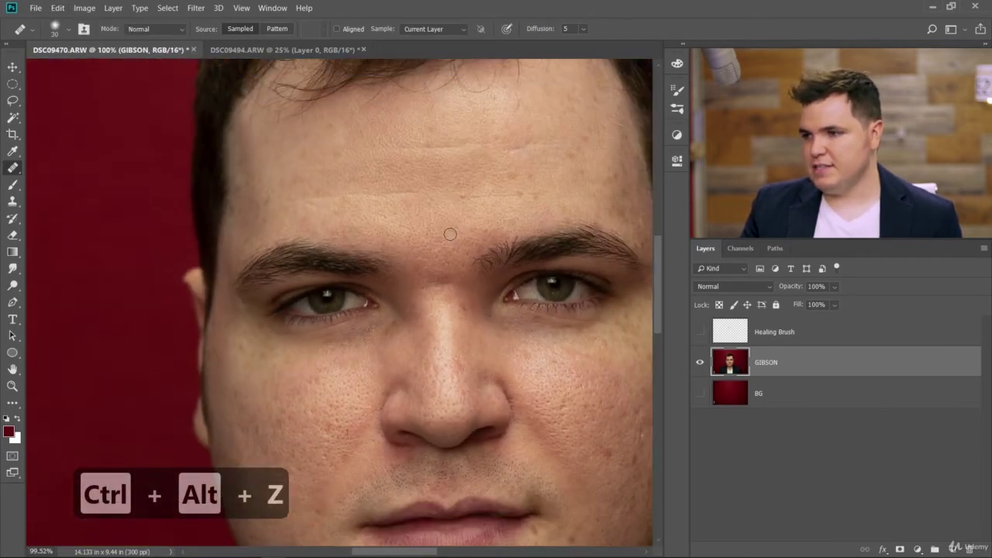
scroll(443, 203, up, 2)
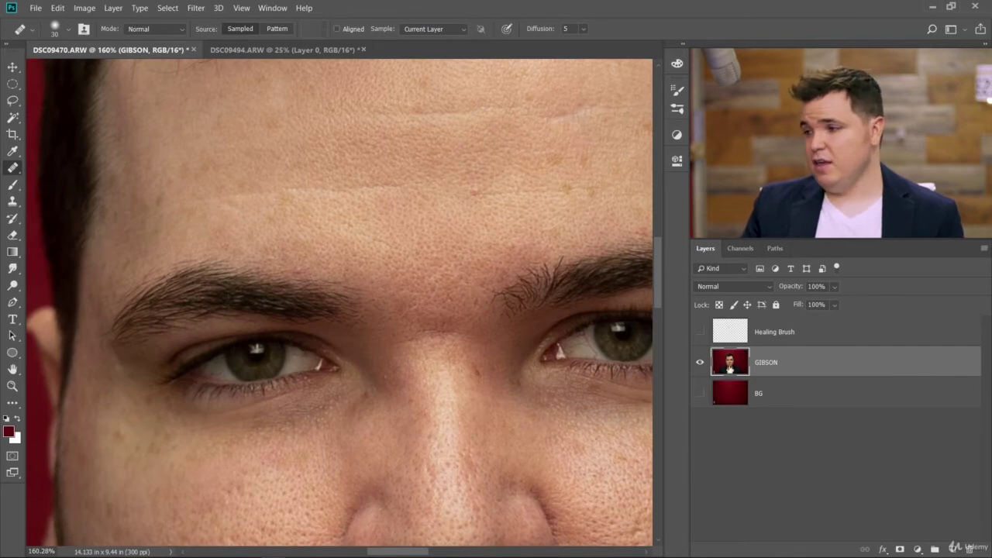
Select and show the Healing Brush layer, then set Sample to Current & Below.
click(736, 331)
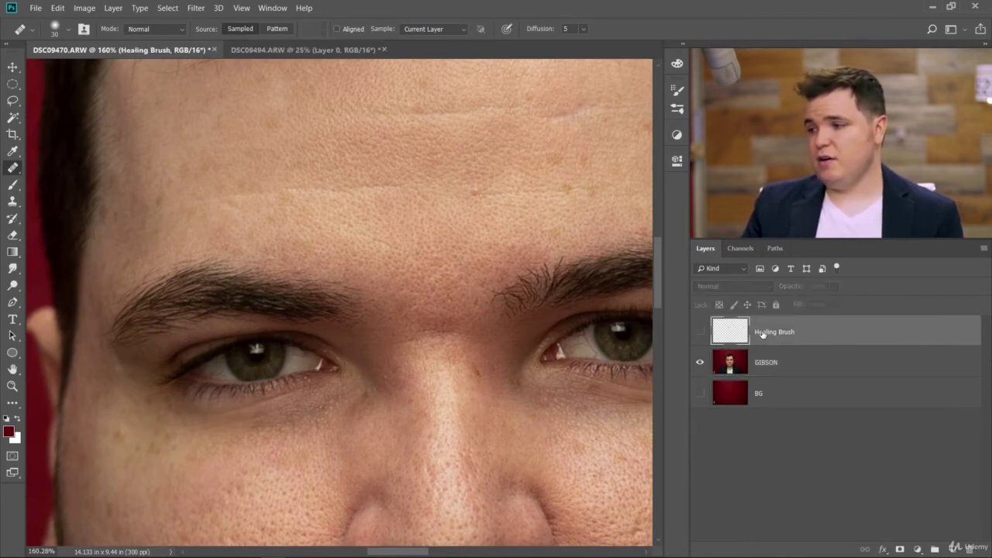
click(702, 333)
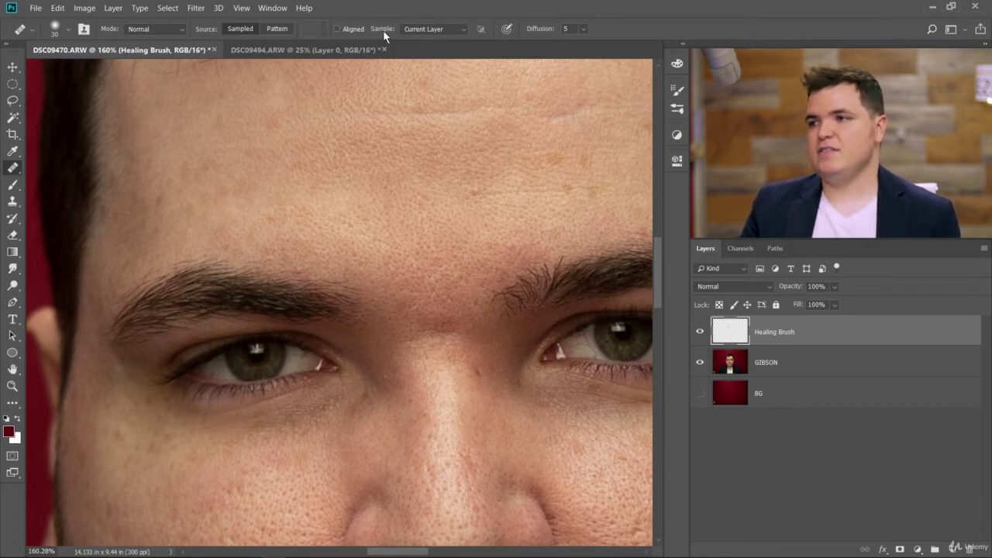
click(423, 29)
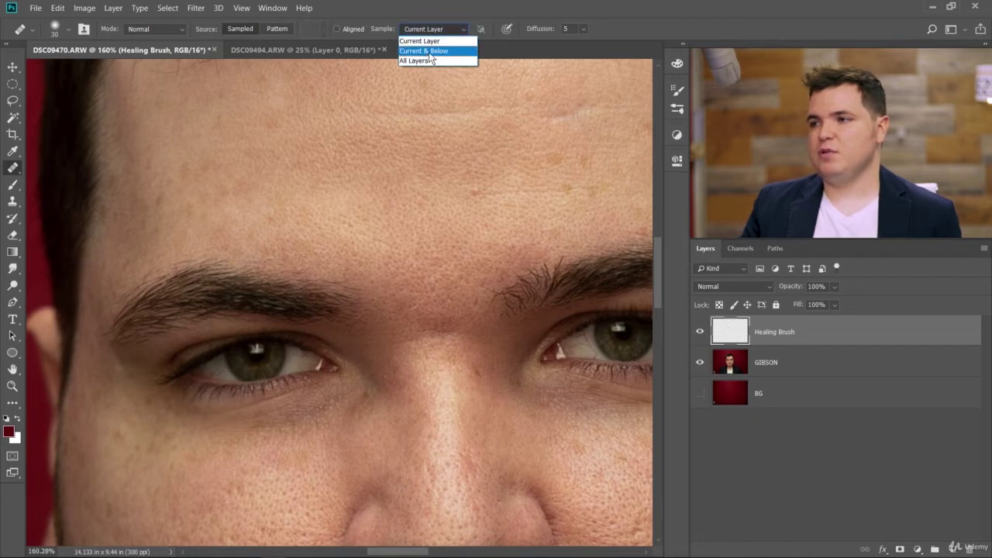
click(427, 51)
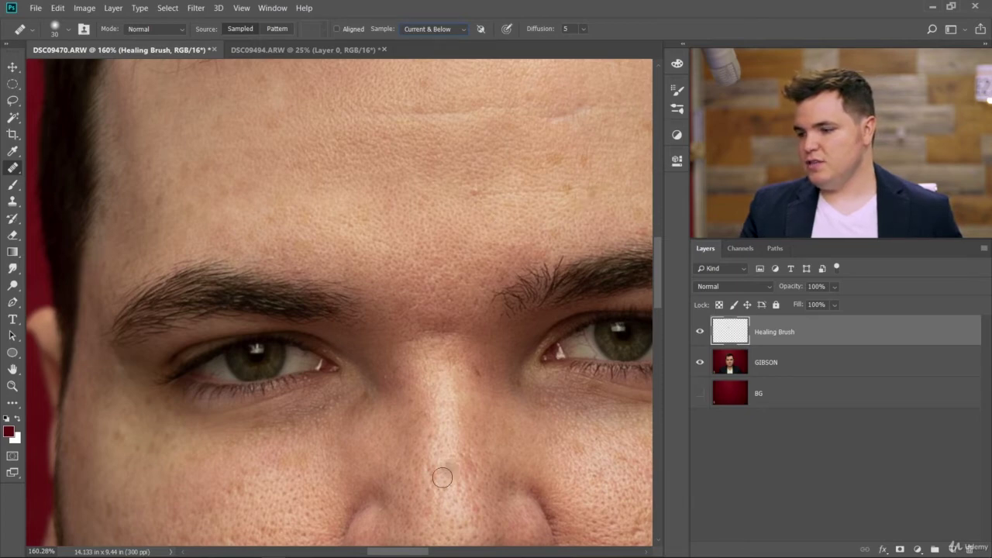
drag(392, 552, 402, 553)
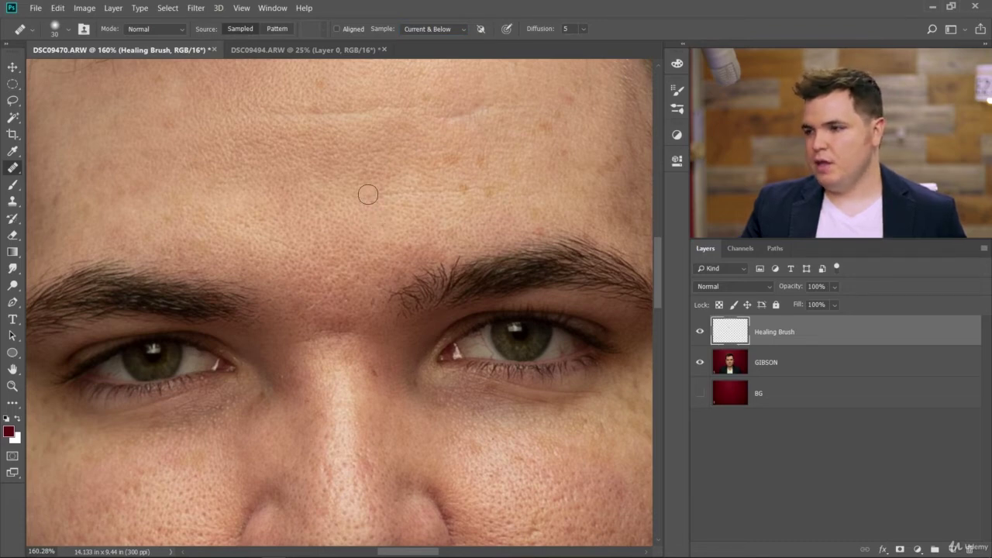
Hide GIBSON briefly, set Healing Brush sampling to Current Layer, then show GIBSON again.
click(700, 362)
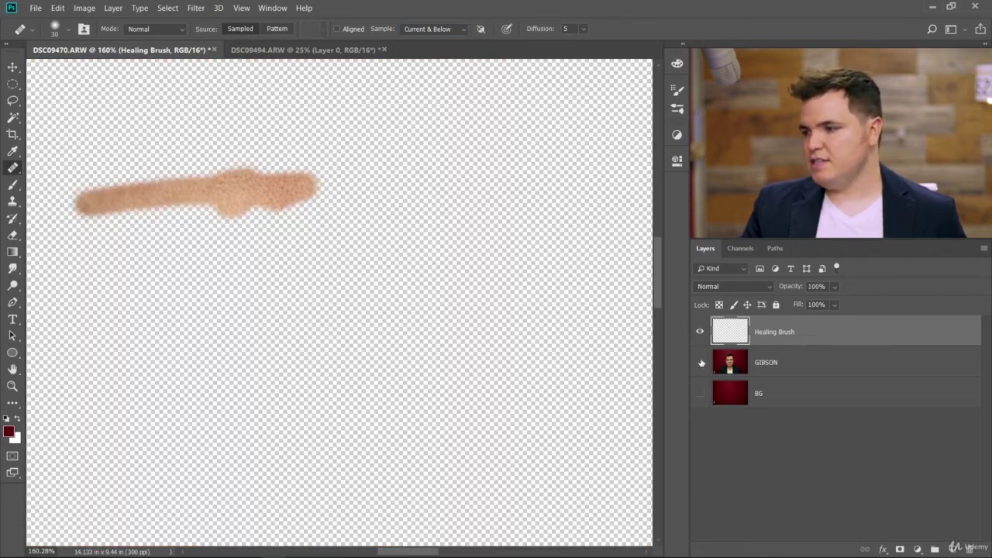
click(413, 31)
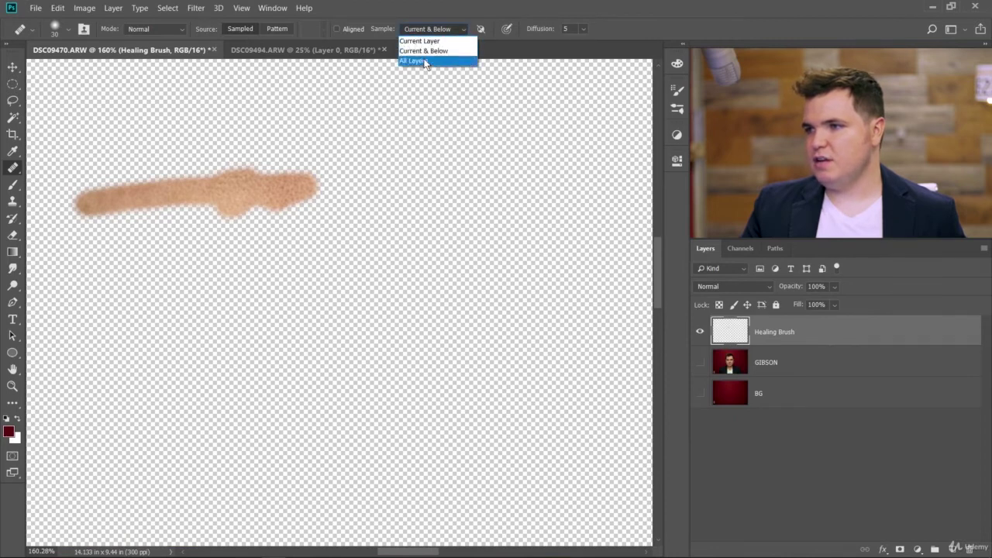
click(420, 41)
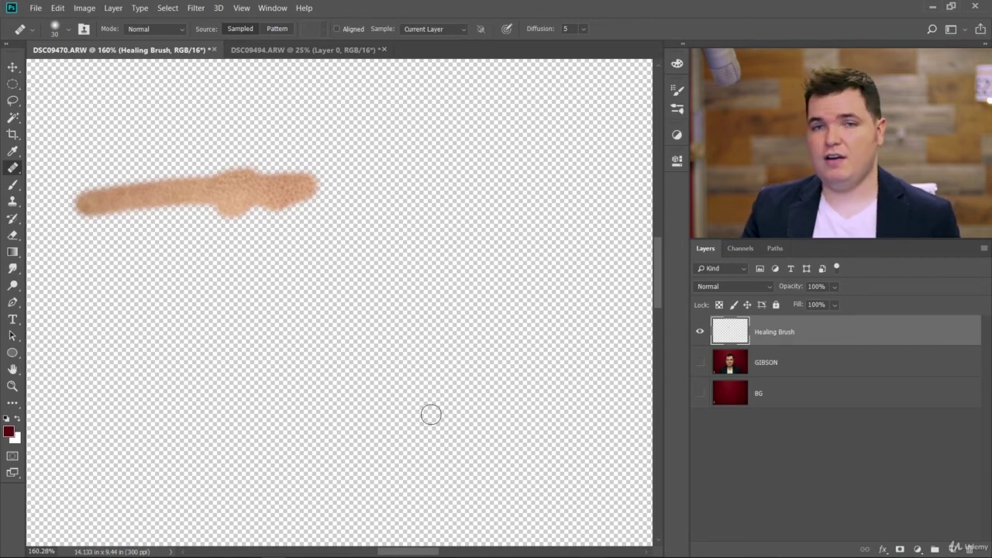
click(699, 362)
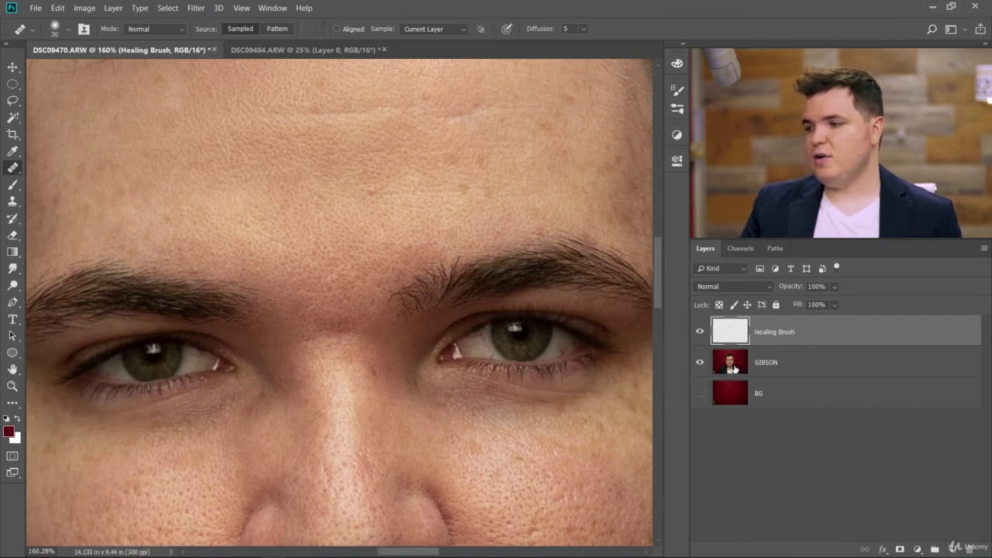
Set sampling to Current & Below and heal across the forehead lines.
click(403, 31)
click(430, 49)
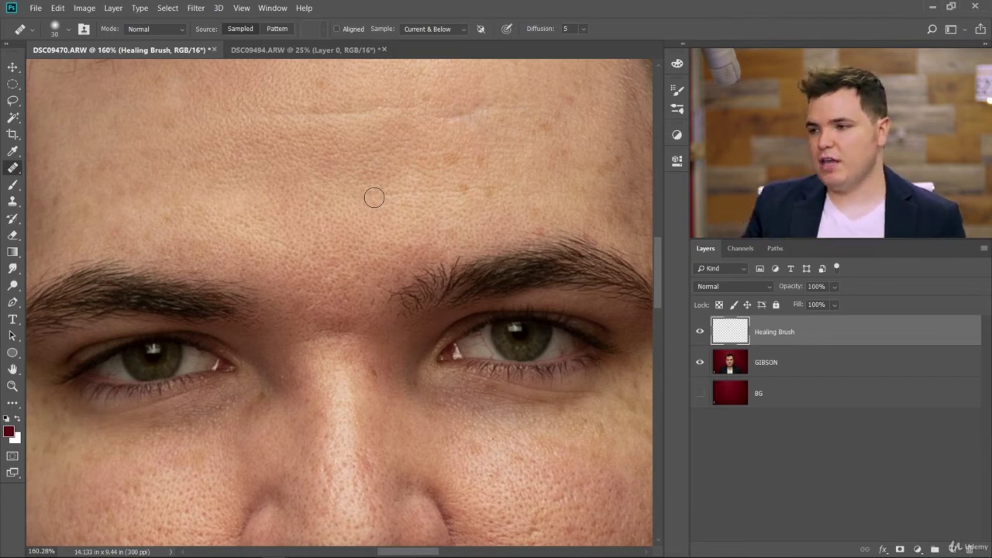
drag(373, 197, 497, 189)
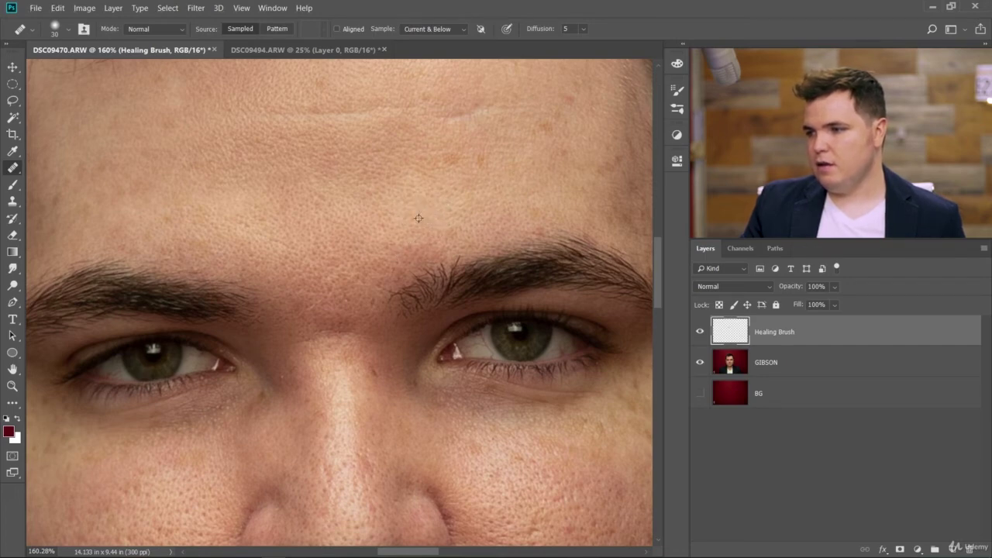
Toggle the Healing Brush layer to compare, then heal the small reddish forehead blemish.
scroll(446, 213, up, 4)
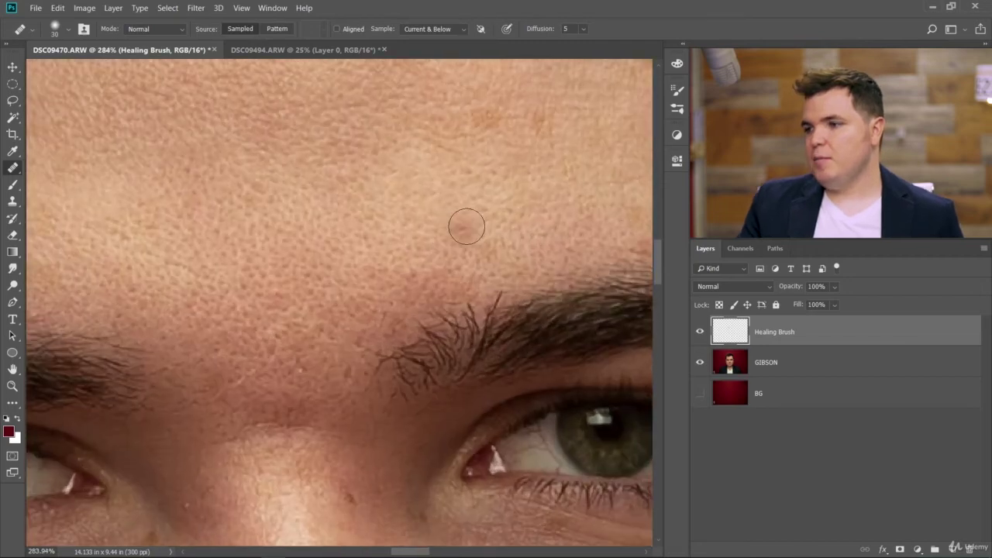
click(699, 332)
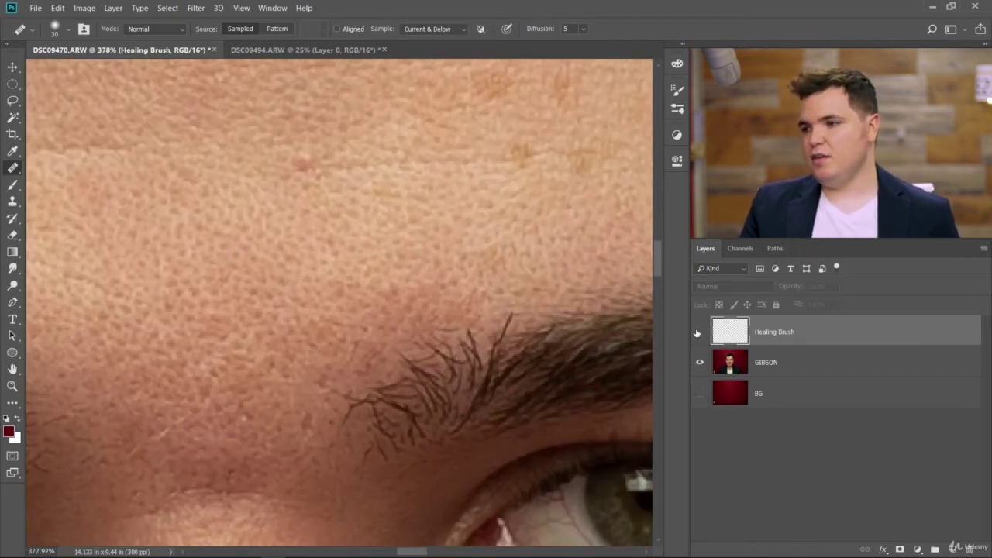
click(700, 332)
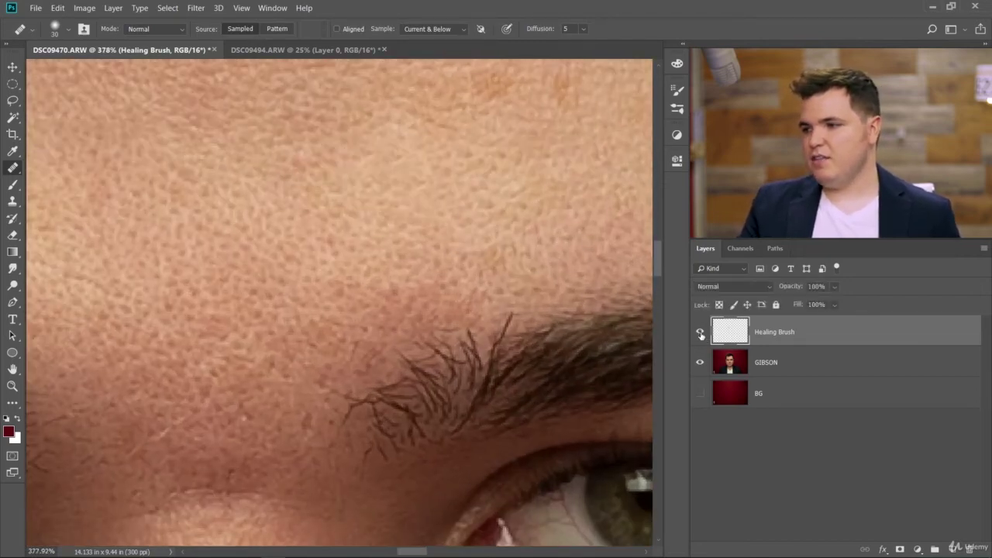
click(552, 200)
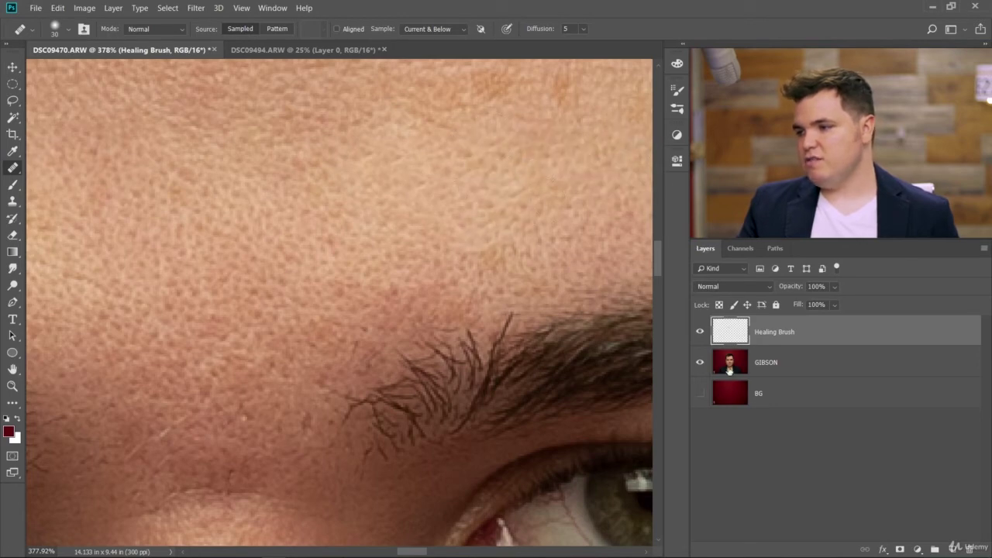
Toggle GIBSON and healing-stroke visibility to compare, ending with the Healing Brush layer selected.
click(700, 363)
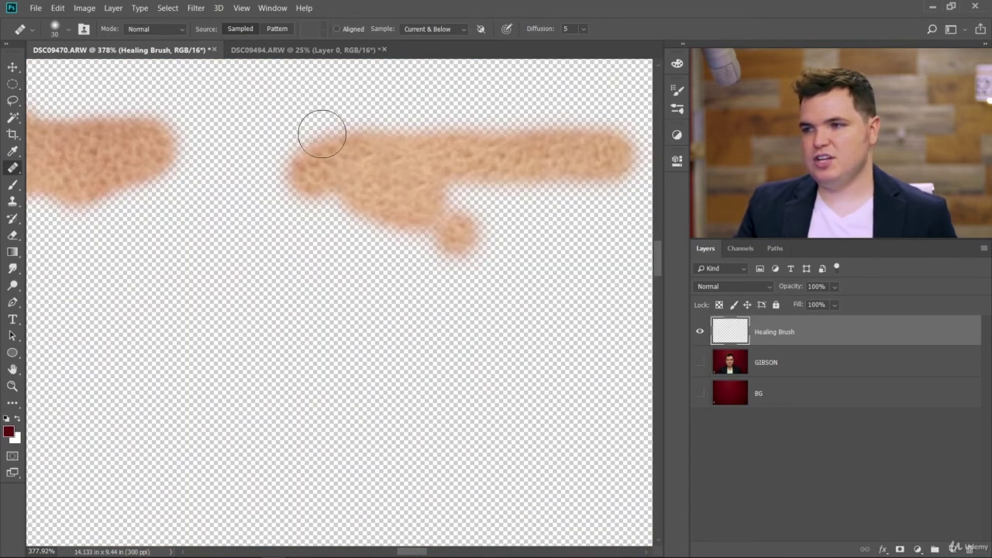
scroll(359, 177, down, 5)
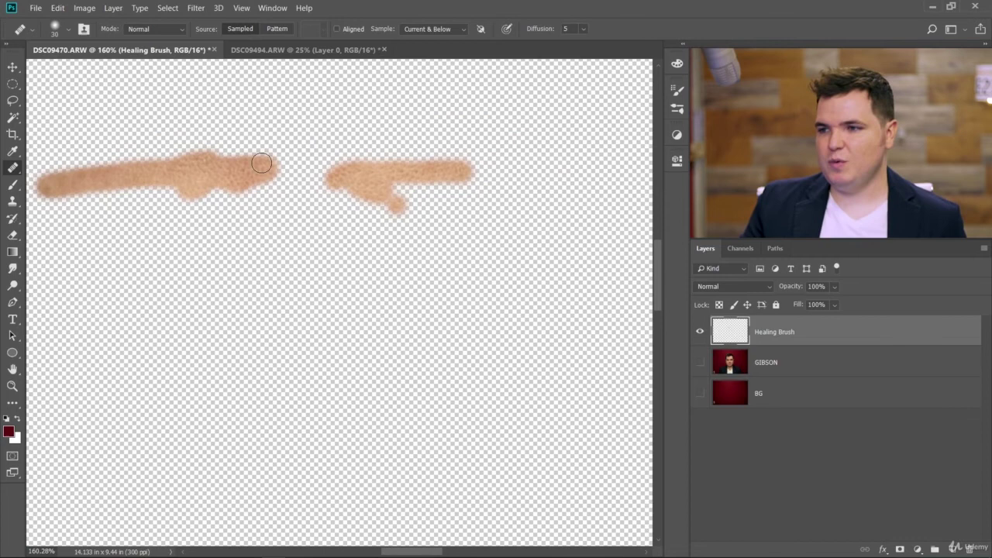
scroll(77, 177, up, 5)
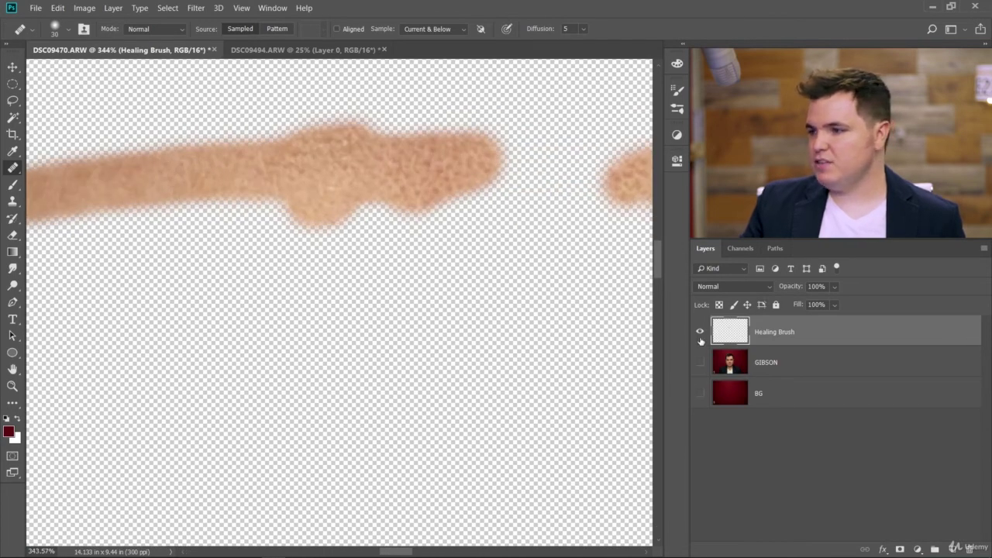
scroll(423, 274, down, 4)
scroll(589, 233, up, 3)
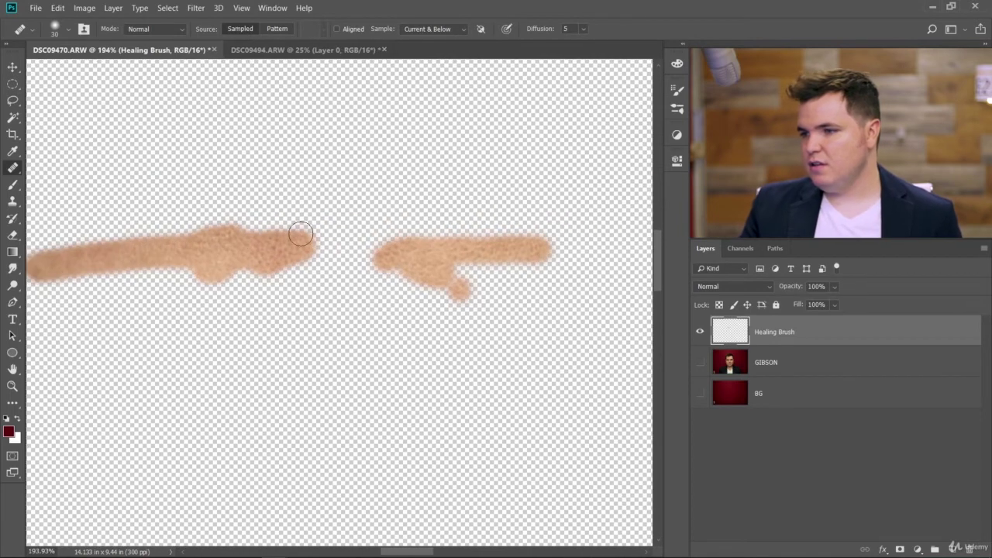
click(700, 362)
click(700, 332)
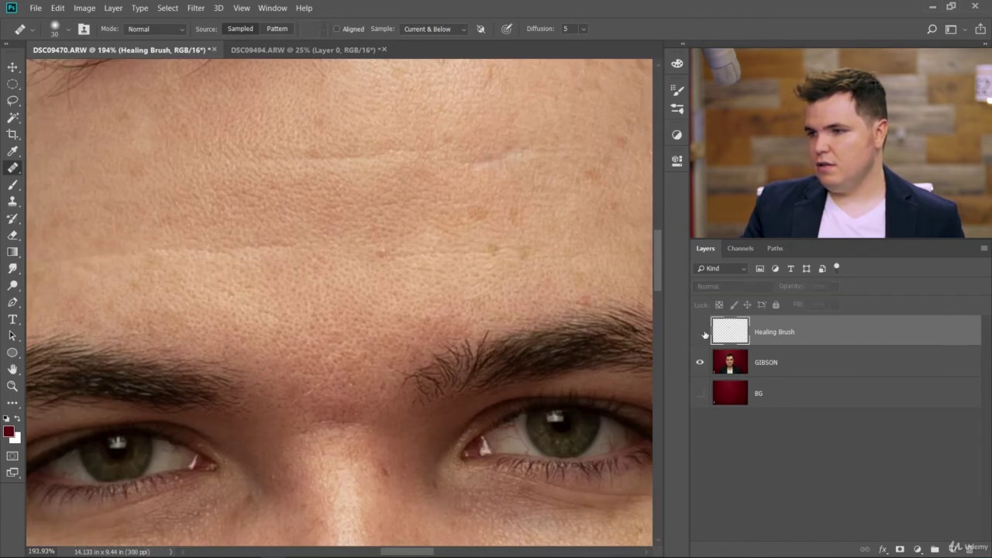
click(798, 364)
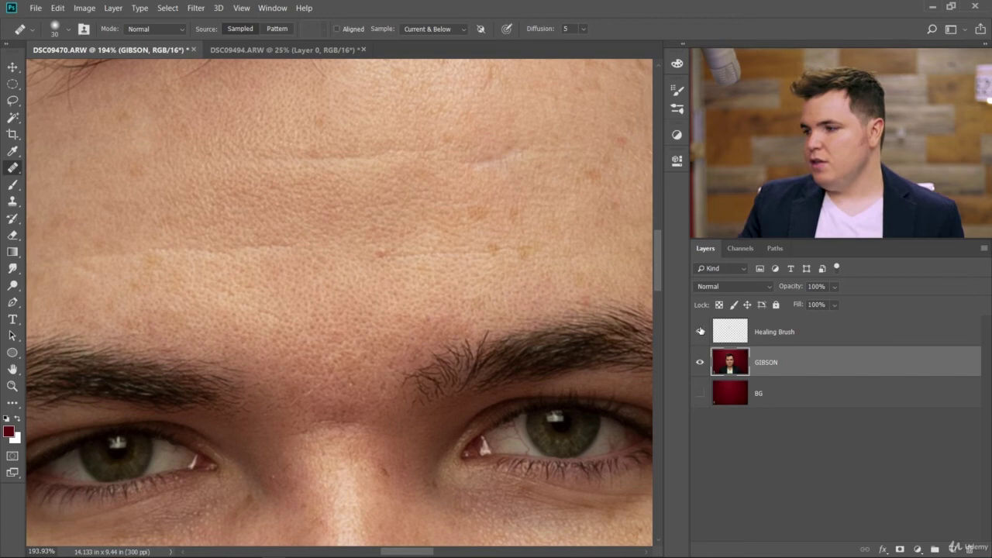
click(823, 336)
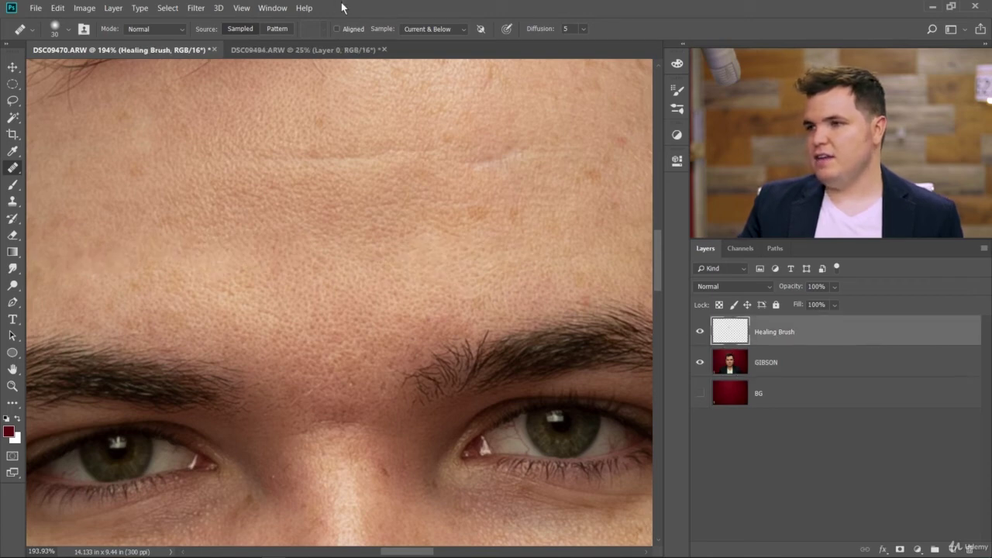
Change the Healing Brush Sample setting from Current & Below to All Layers.
click(430, 31)
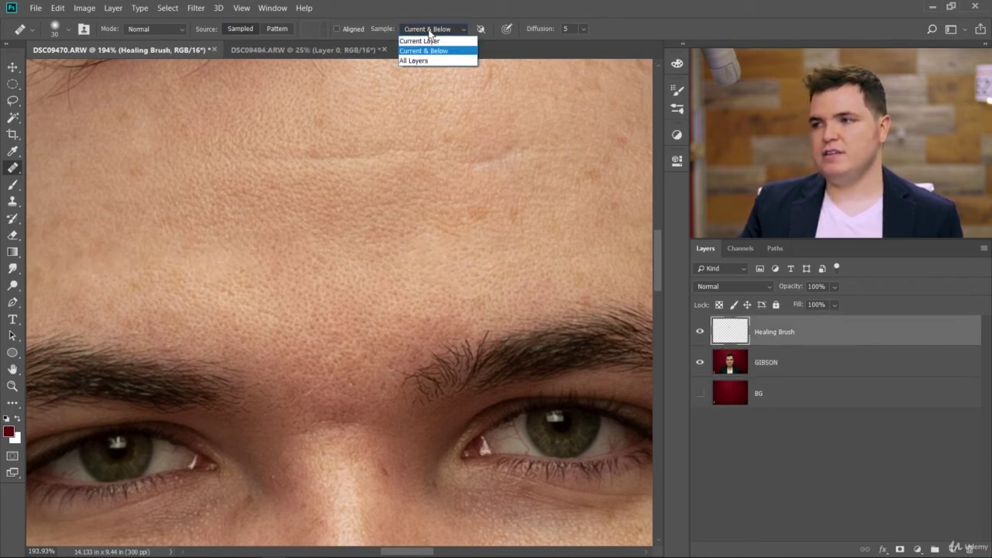
click(431, 52)
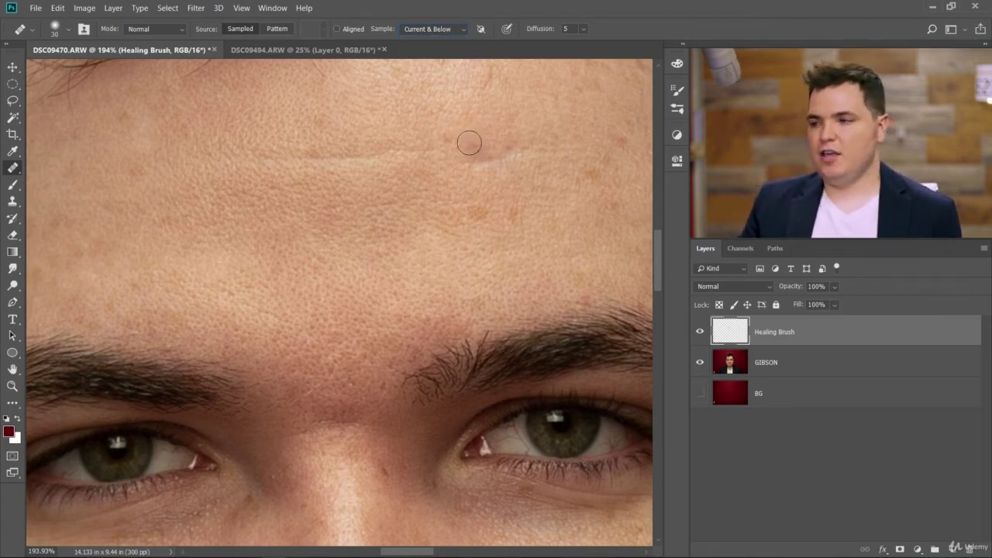
click(457, 31)
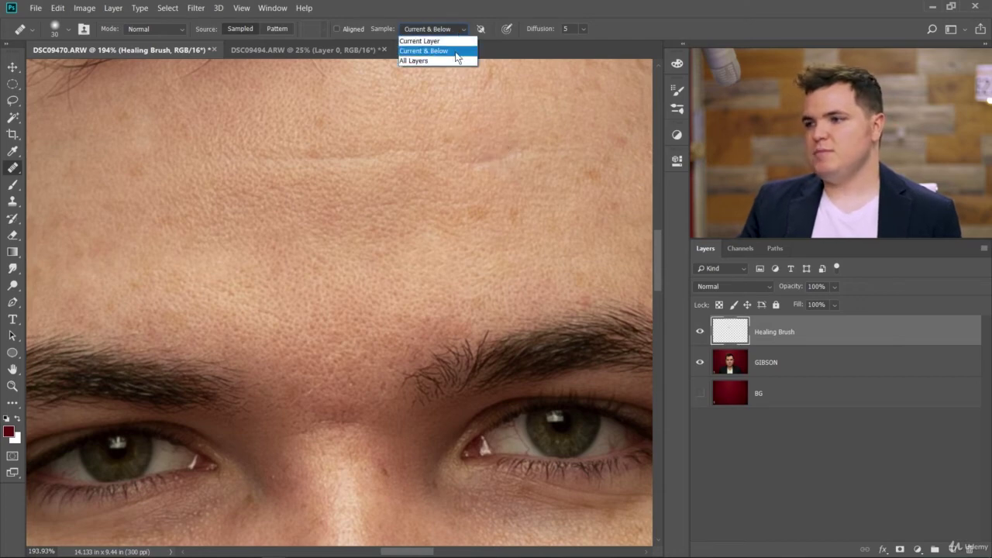
click(454, 60)
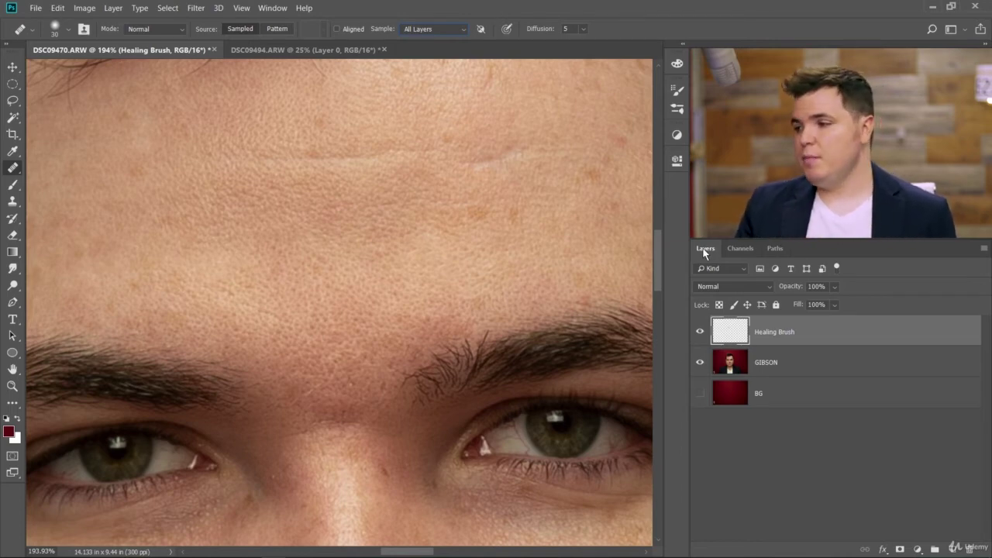
Add a Levels adjustment with the black point raised to darken the image.
click(677, 136)
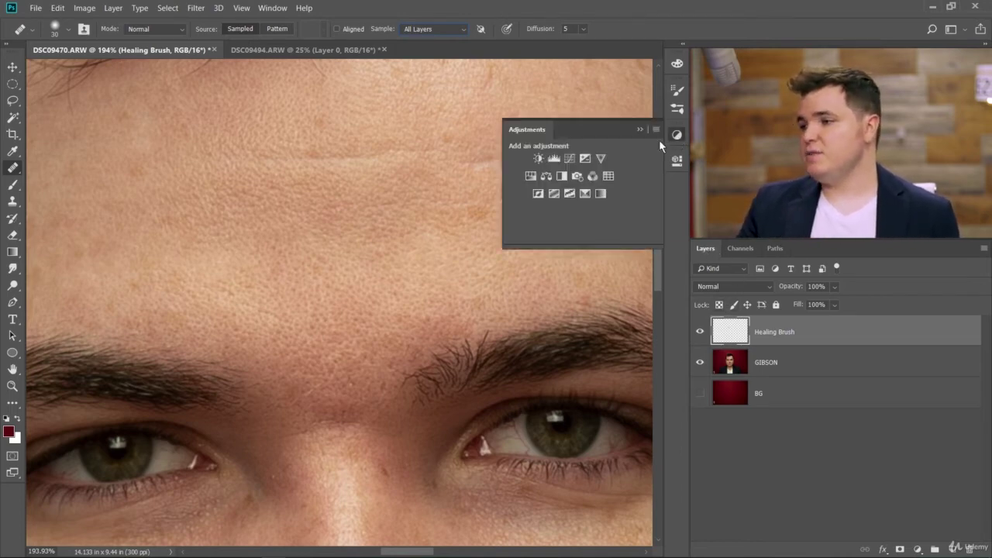
click(551, 160)
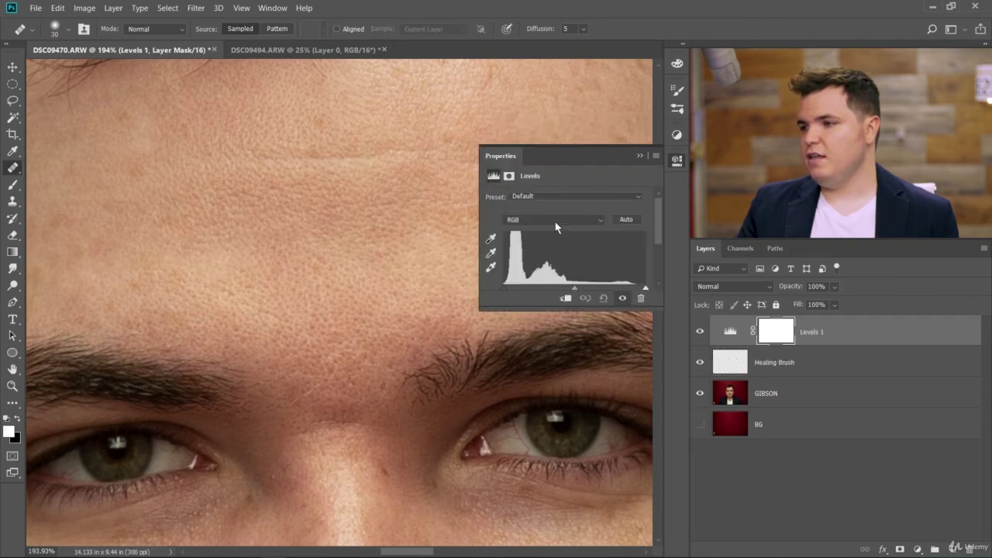
drag(509, 288, 577, 287)
click(638, 156)
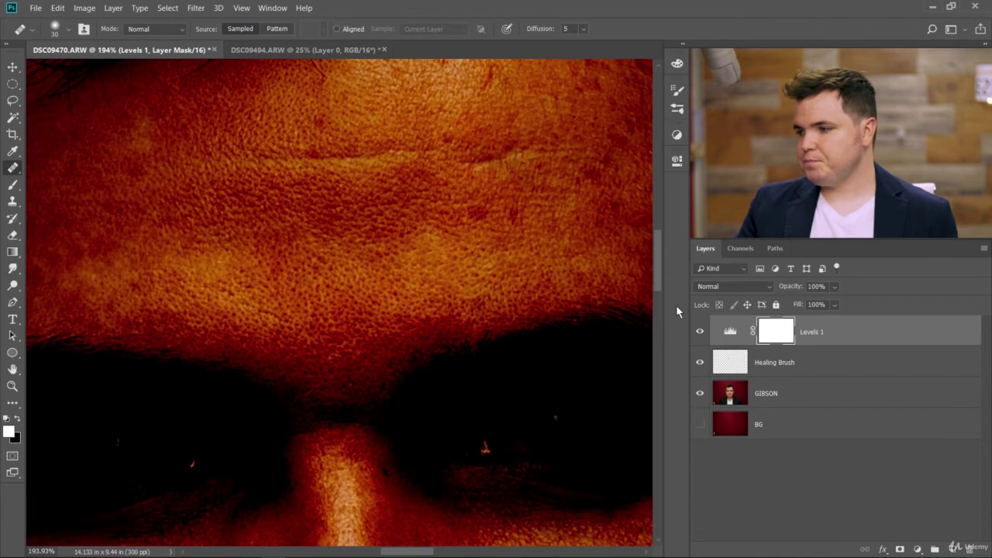
Heal a forehead patch on the Healing Brush layer, then hide Levels 1 and GIBSON.
click(815, 363)
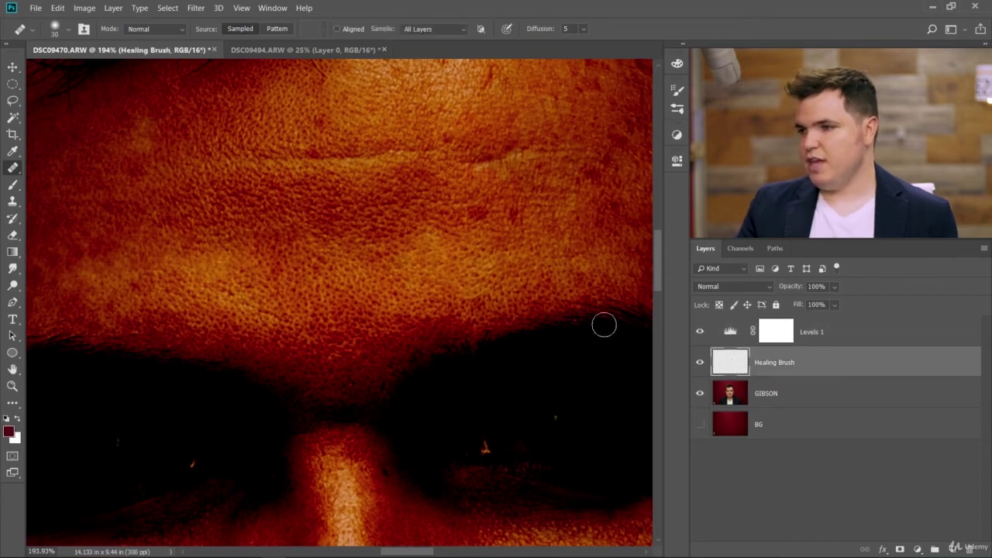
scroll(537, 290, up, 1)
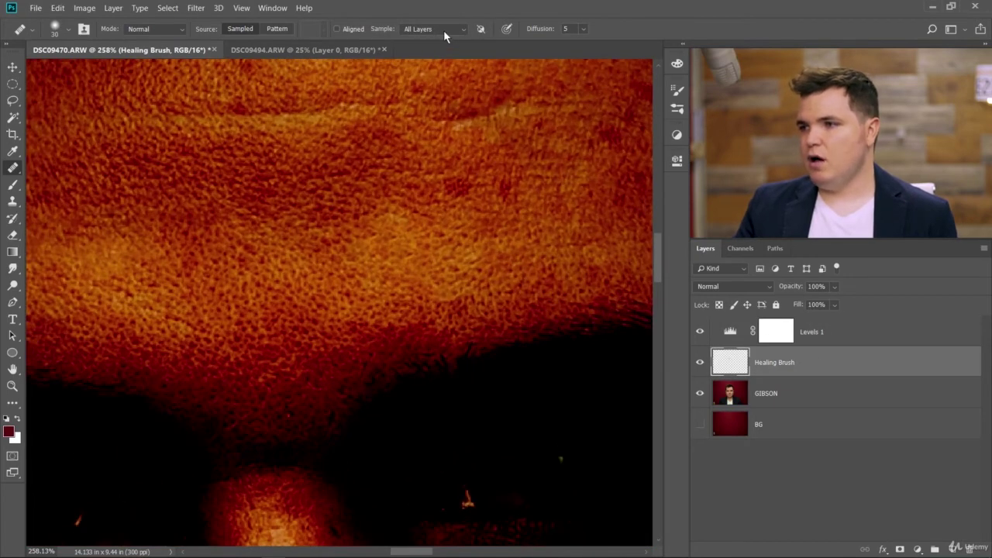
scroll(448, 326, down, 3)
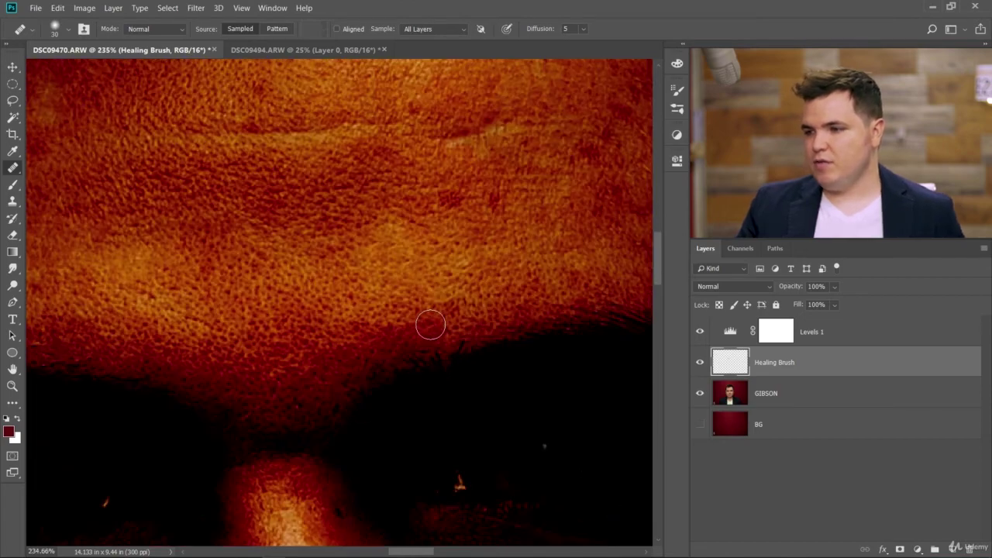
scroll(423, 434, down, 4)
scroll(469, 527, up, 7)
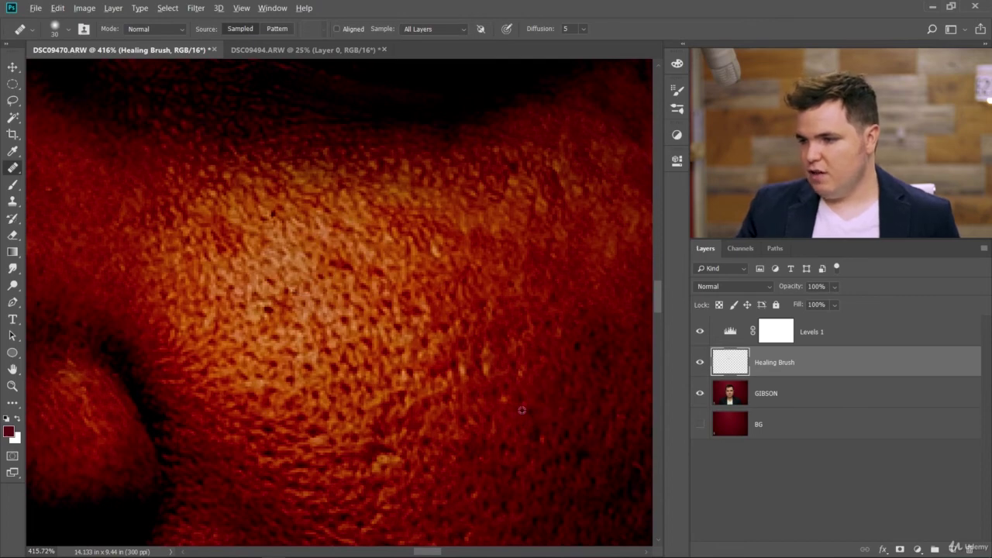
mouse_move(274, 264)
mouse_down()
mouse_move(289, 315)
mouse_move(312, 240)
mouse_move(319, 289)
mouse_move(361, 333)
mouse_move(379, 229)
mouse_move(412, 216)
mouse_move(427, 378)
mouse_move(466, 298)
mouse_move(437, 221)
mouse_move(275, 221)
mouse_move(242, 288)
mouse_move(352, 375)
mouse_move(488, 317)
mouse_move(445, 189)
mouse_move(314, 189)
mouse_move(201, 309)
mouse_move(294, 384)
mouse_move(526, 318)
mouse_move(420, 174)
mouse_move(230, 262)
mouse_move(315, 361)
mouse_move(412, 220)
mouse_move(283, 314)
mouse_move(401, 293)
mouse_move(419, 328)
mouse_up()
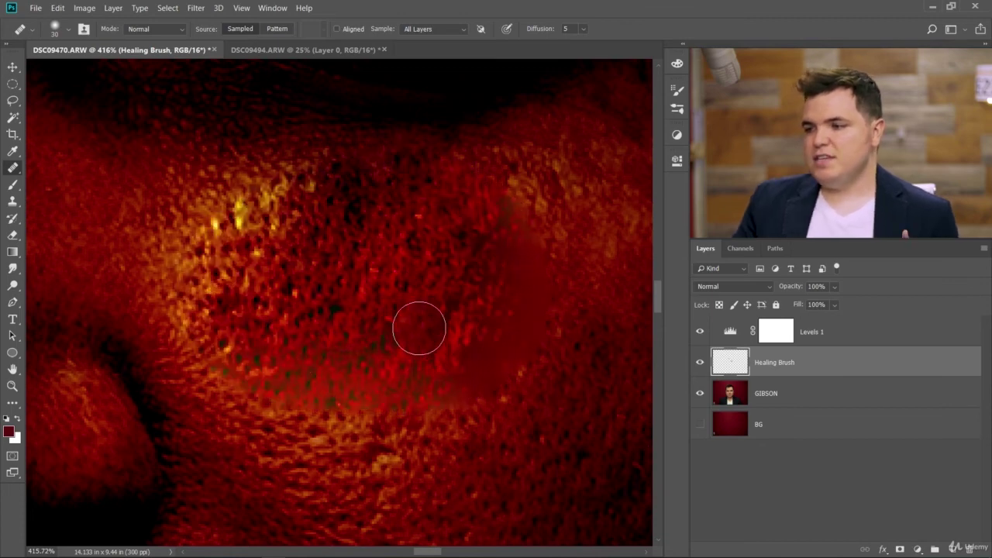
click(701, 364)
click(702, 369)
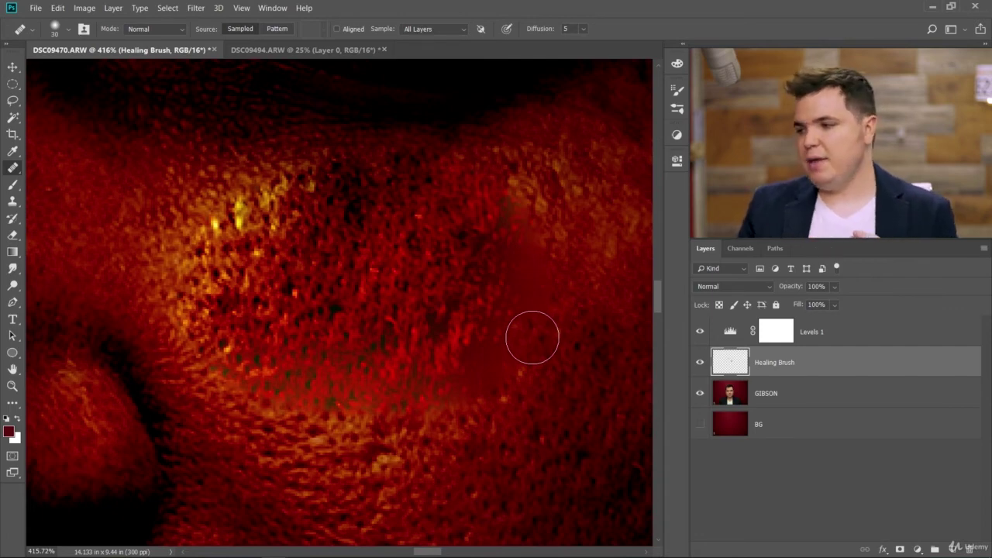
click(700, 331)
click(700, 393)
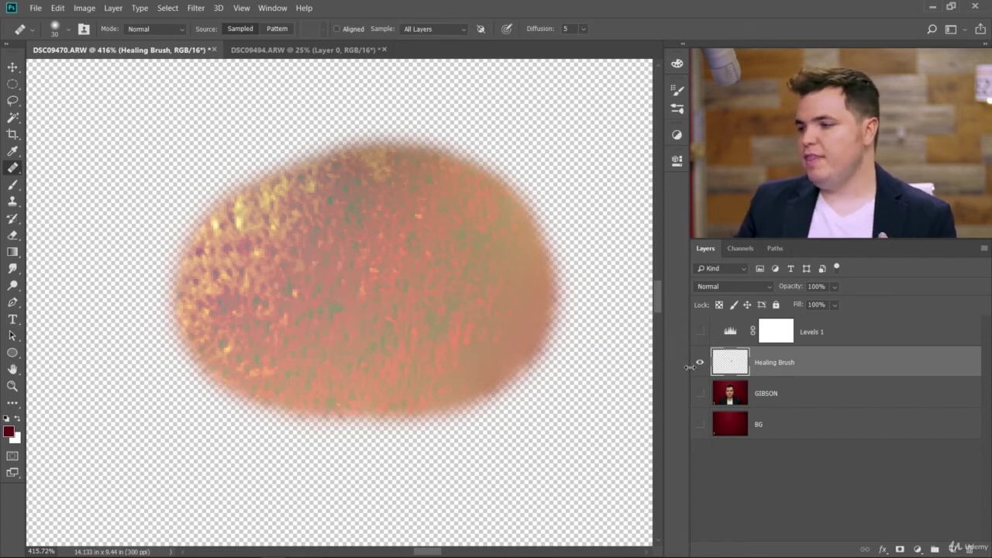
Show GIBSON beneath the patch and toggle Levels 1 on and off to inspect it.
click(700, 393)
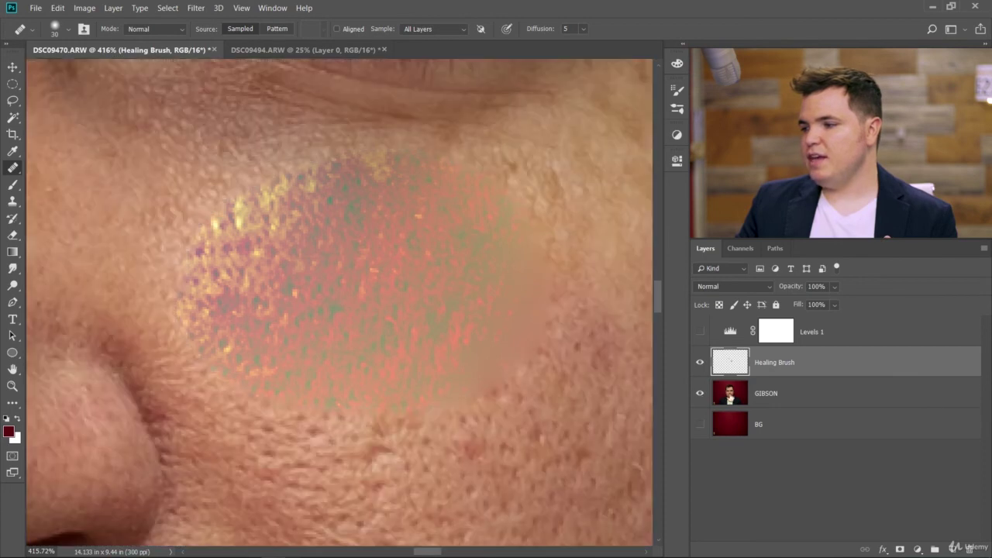
click(699, 331)
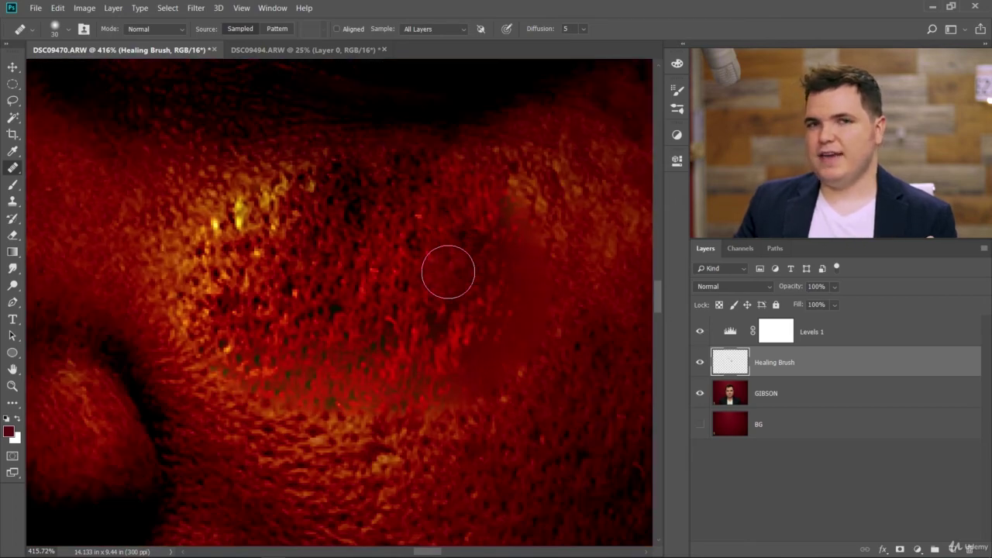
scroll(447, 283, down, 2)
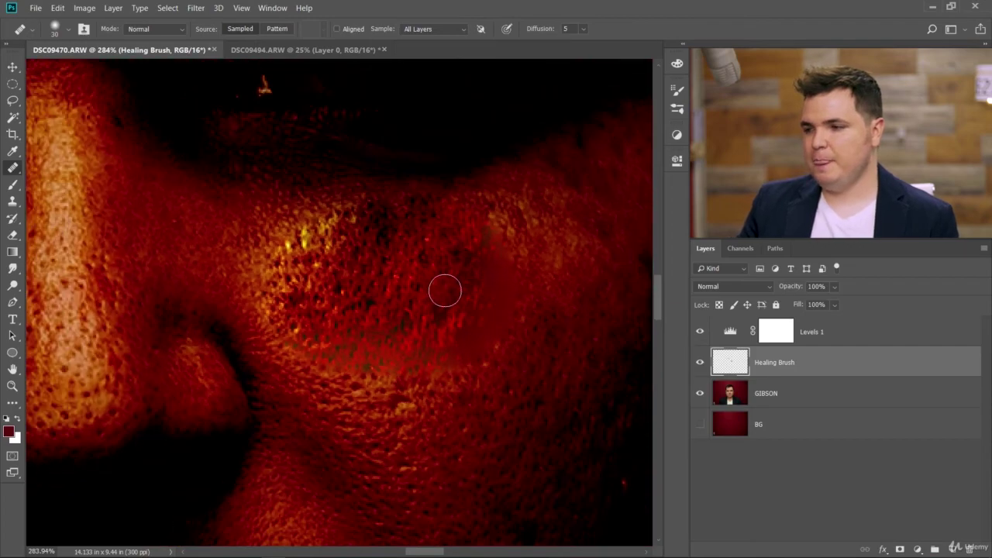
scroll(445, 291, down, 4)
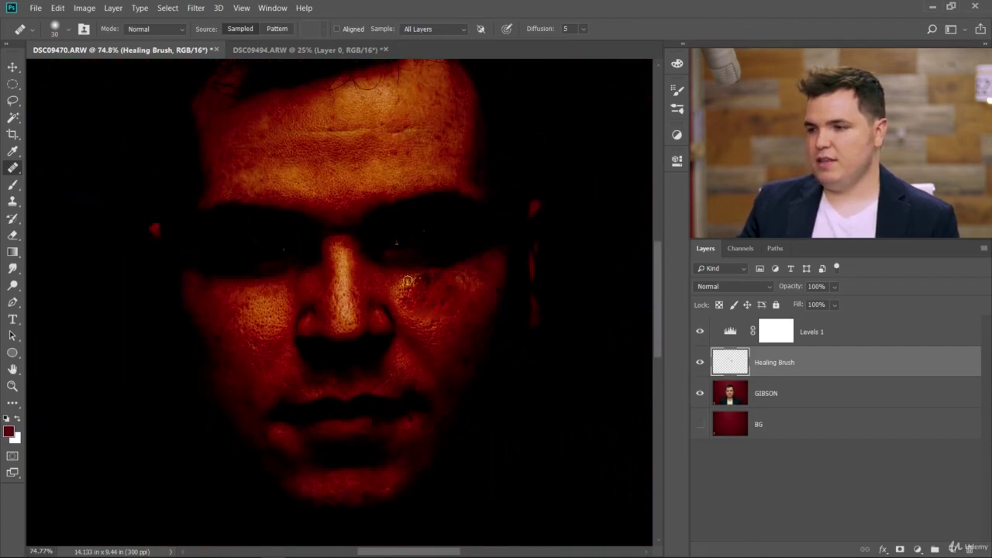
scroll(445, 286, up, 3)
scroll(445, 286, down, 3)
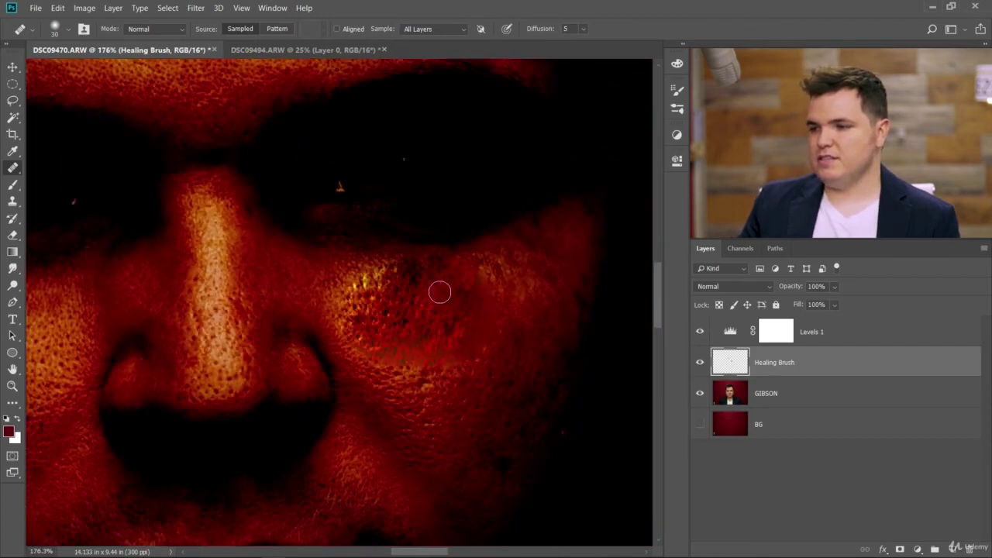
click(697, 332)
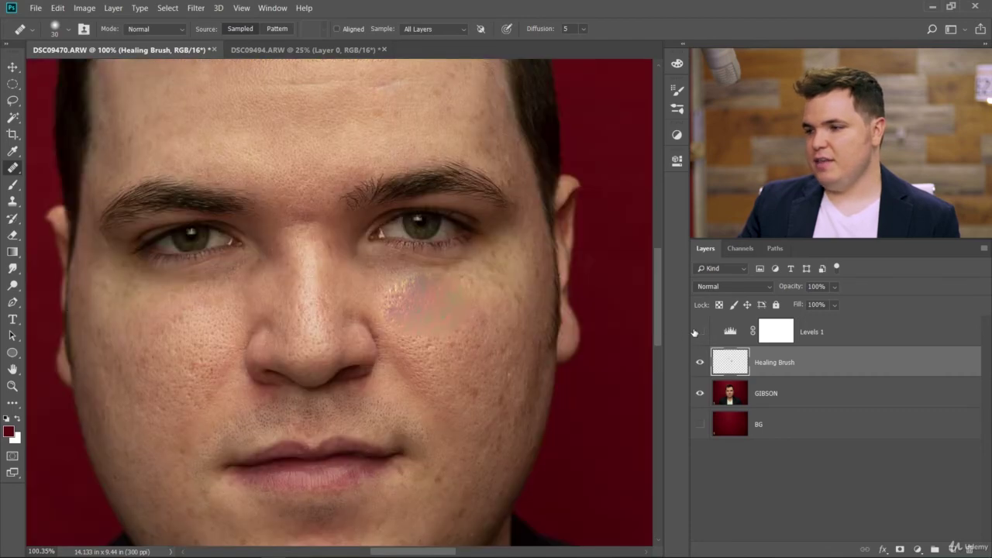
scroll(643, 333, up, 10)
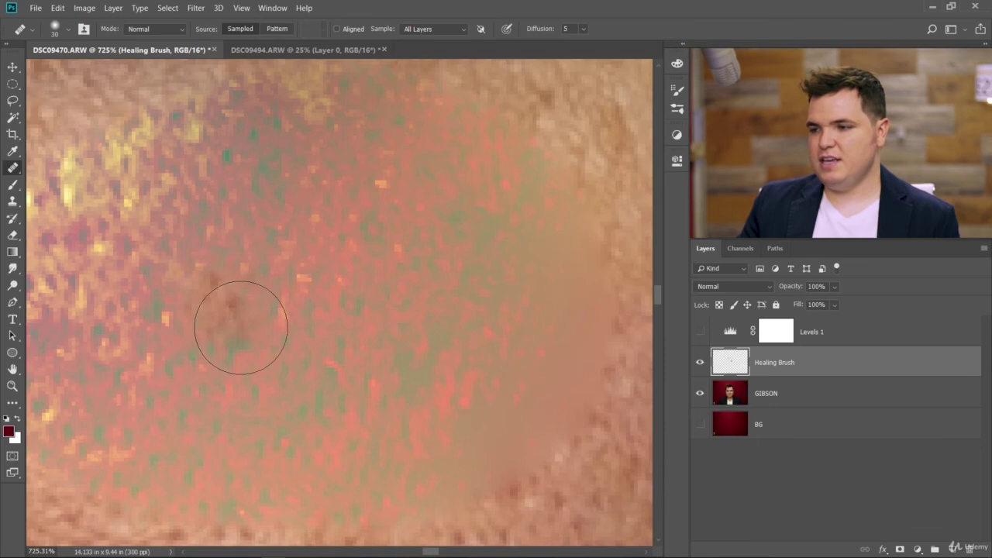
scroll(379, 306, down, 3)
scroll(365, 321, down, 1)
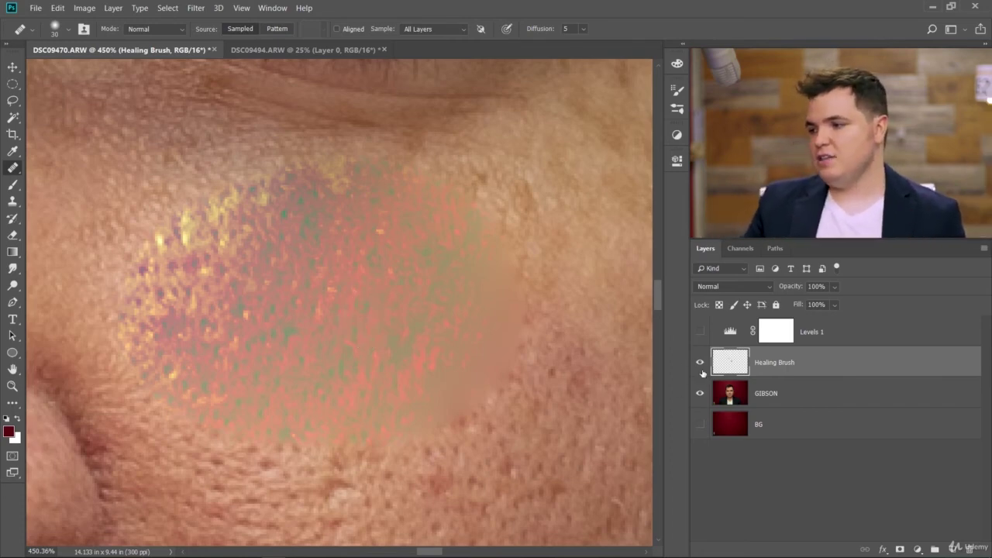
Turn Levels 1 back on and set Healing Brush sampling to Current & Below.
click(699, 332)
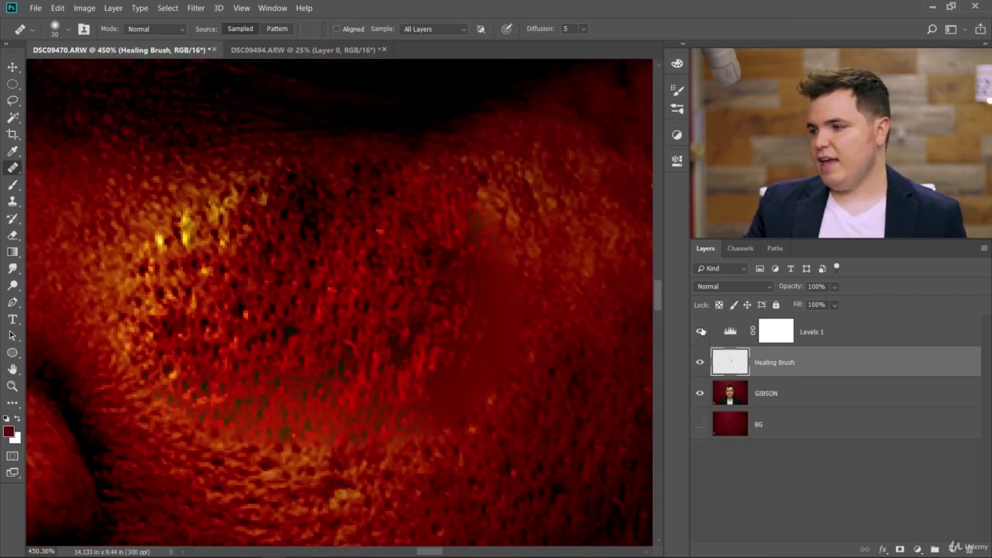
scroll(363, 359, down, 5)
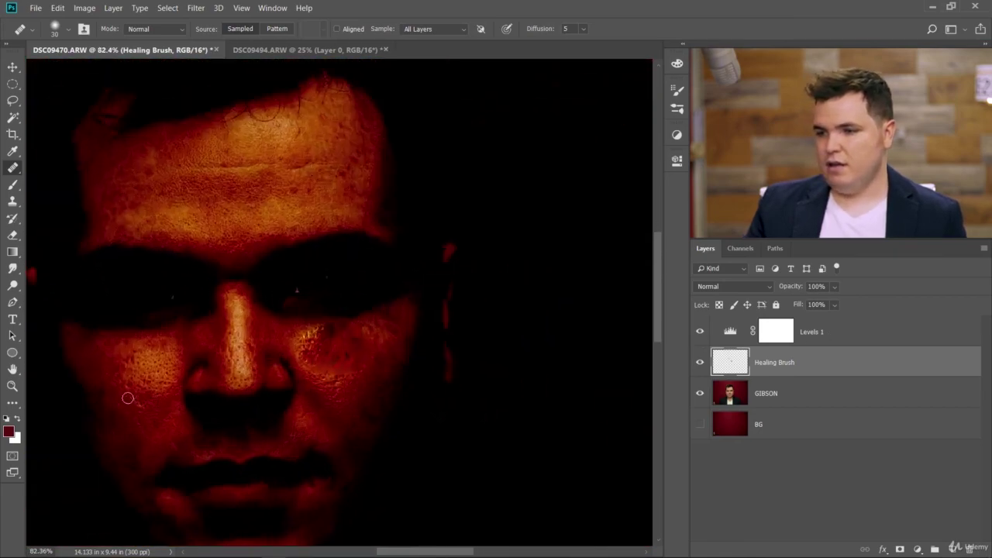
scroll(124, 364, up, 3)
scroll(122, 341, up, 3)
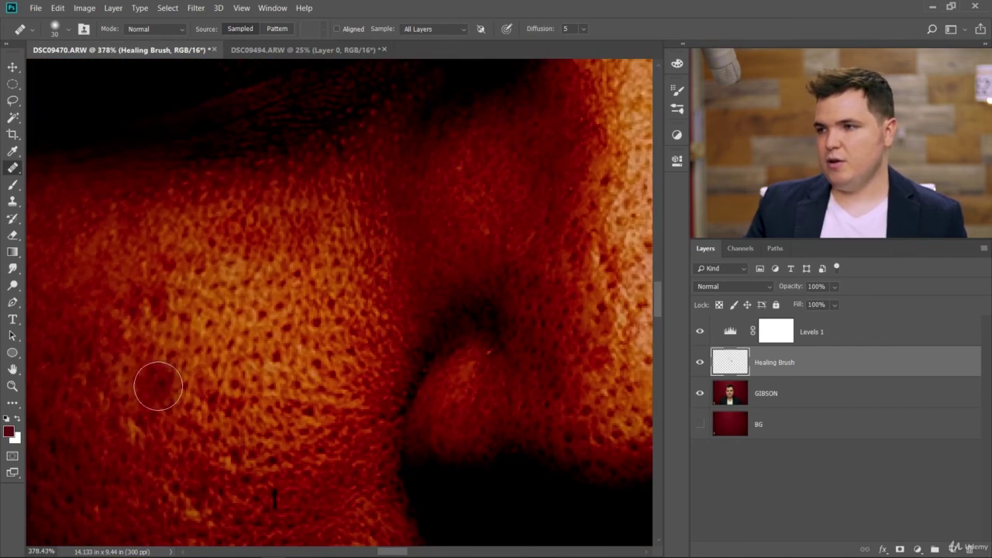
click(436, 29)
click(423, 49)
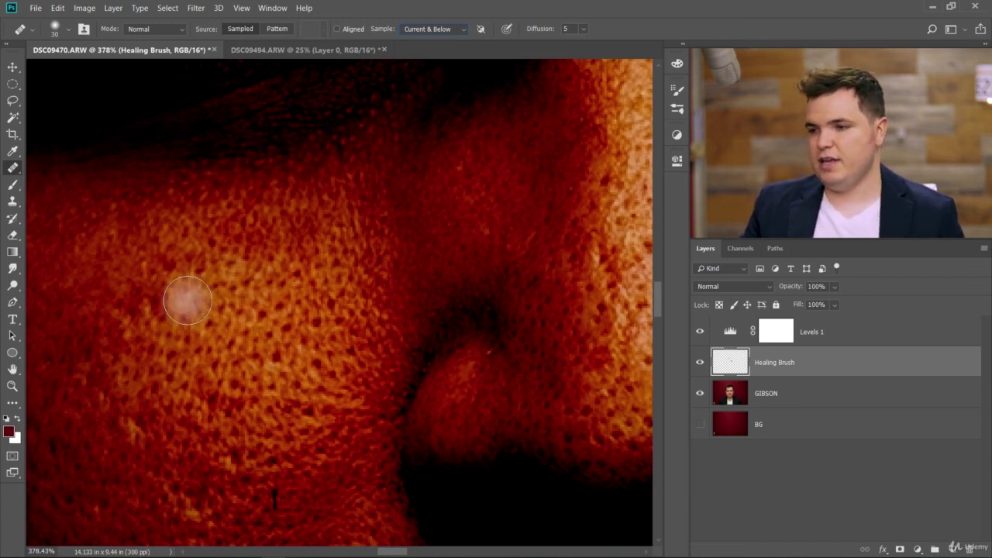
Paint several healing strokes over the blemish on the left cheek beside the nose.
alt+click(175, 412)
mouse_move(233, 284)
mouse_down()
mouse_move(180, 300)
mouse_move(250, 292)
mouse_up()
mouse_move(265, 379)
mouse_down()
mouse_move(287, 354)
mouse_move(287, 367)
mouse_move(255, 370)
mouse_move(255, 354)
mouse_up()
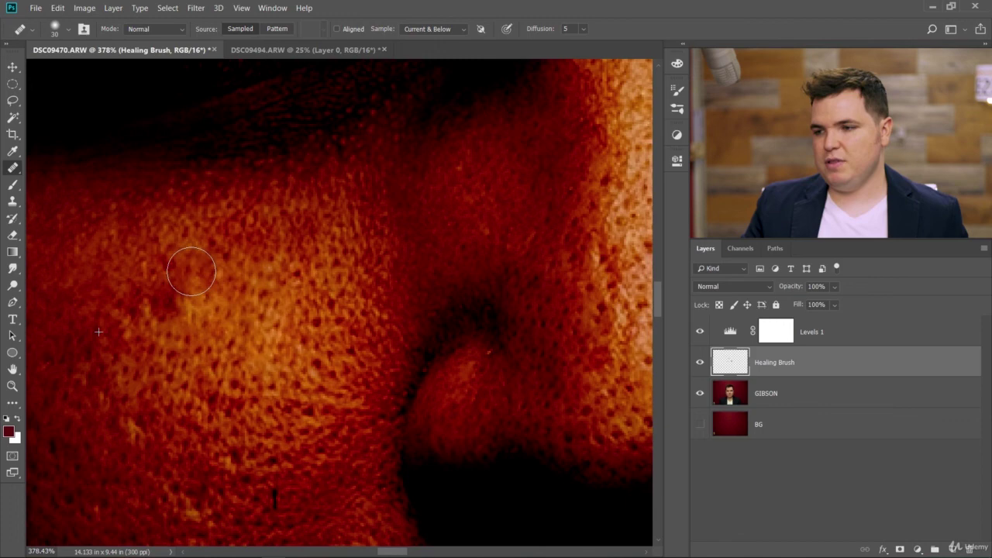
mouse_move(180, 347)
mouse_down()
mouse_move(163, 308)
mouse_move(191, 284)
mouse_move(282, 286)
mouse_move(223, 335)
mouse_move(164, 301)
mouse_move(138, 328)
mouse_move(200, 293)
mouse_up()
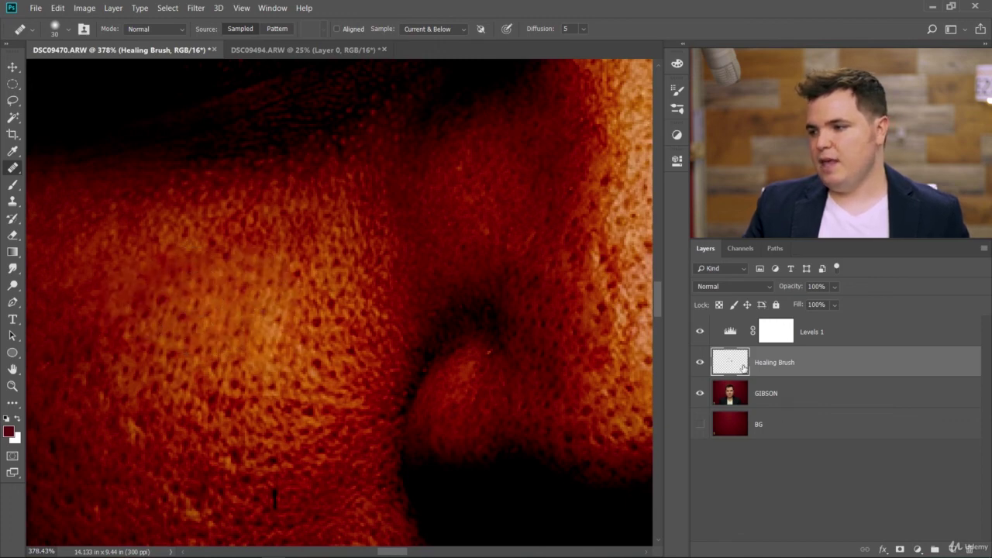
scroll(277, 355, up, 5)
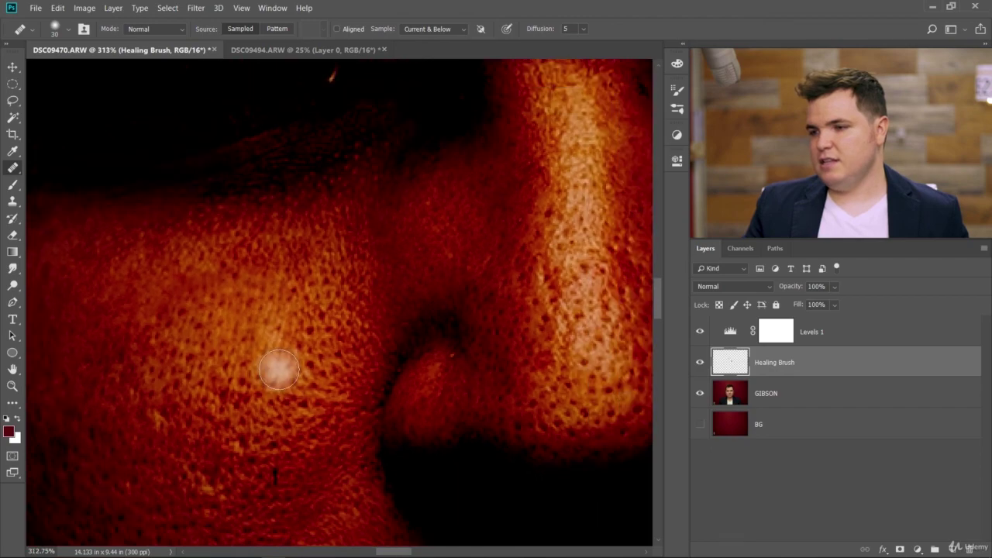
click(702, 334)
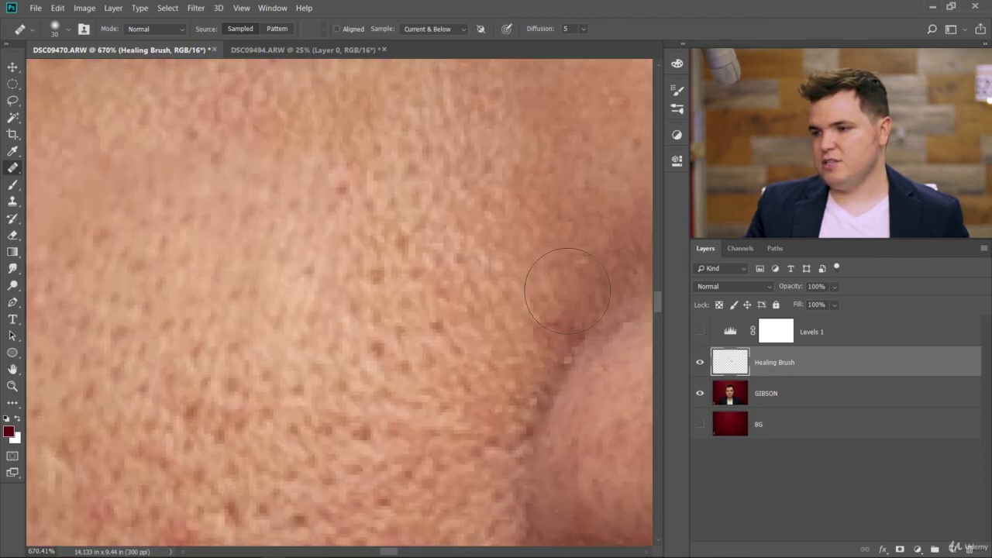
scroll(306, 230, down, 8)
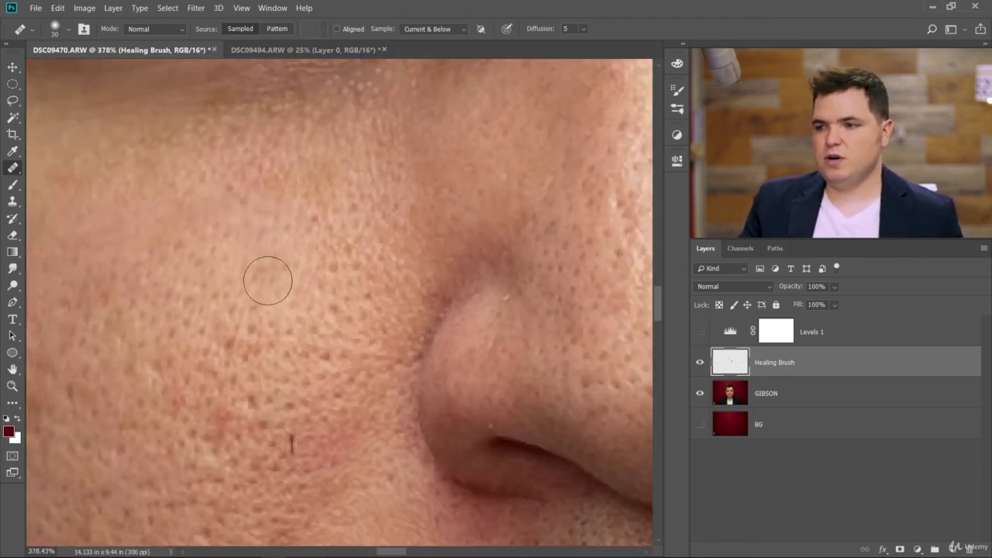
scroll(216, 348, up, 5)
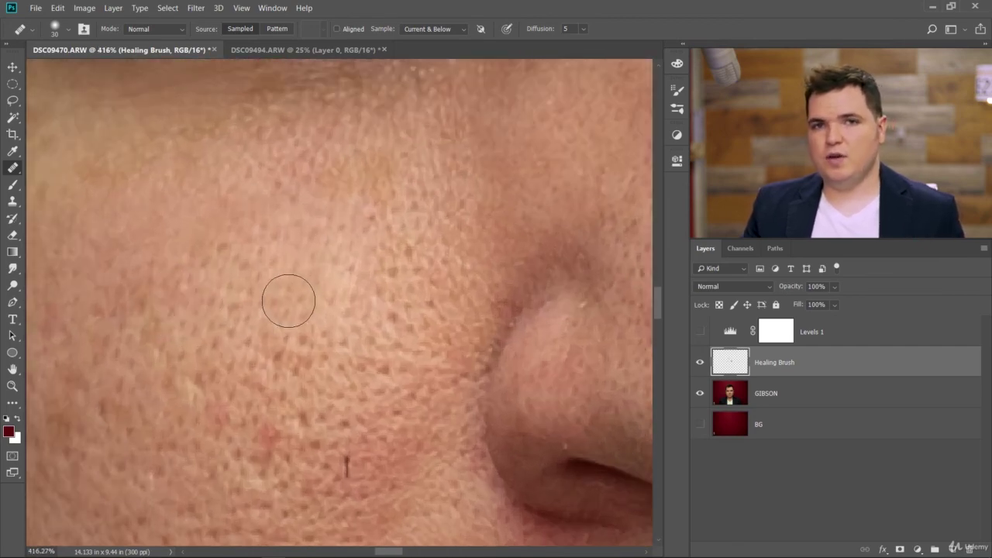
click(700, 332)
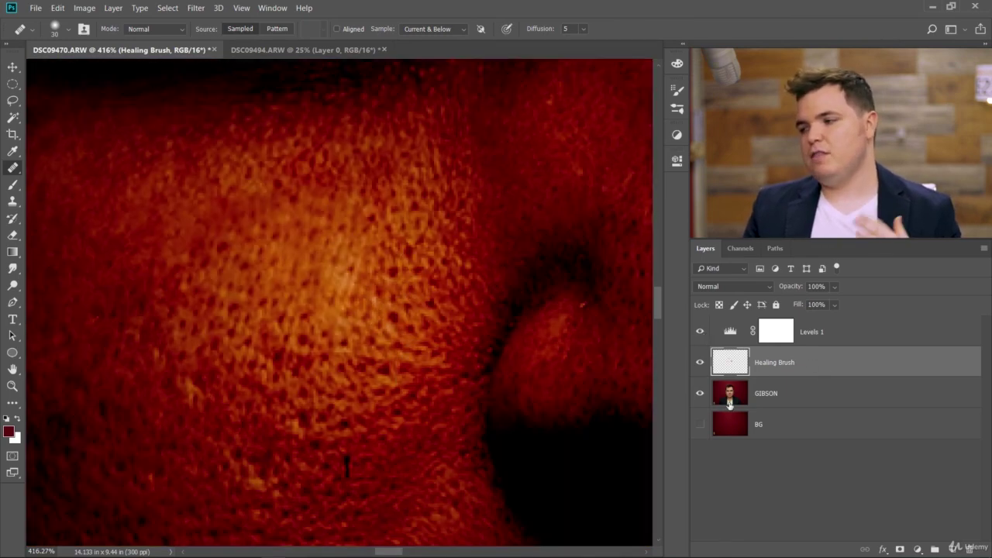
scroll(568, 354, down, 12)
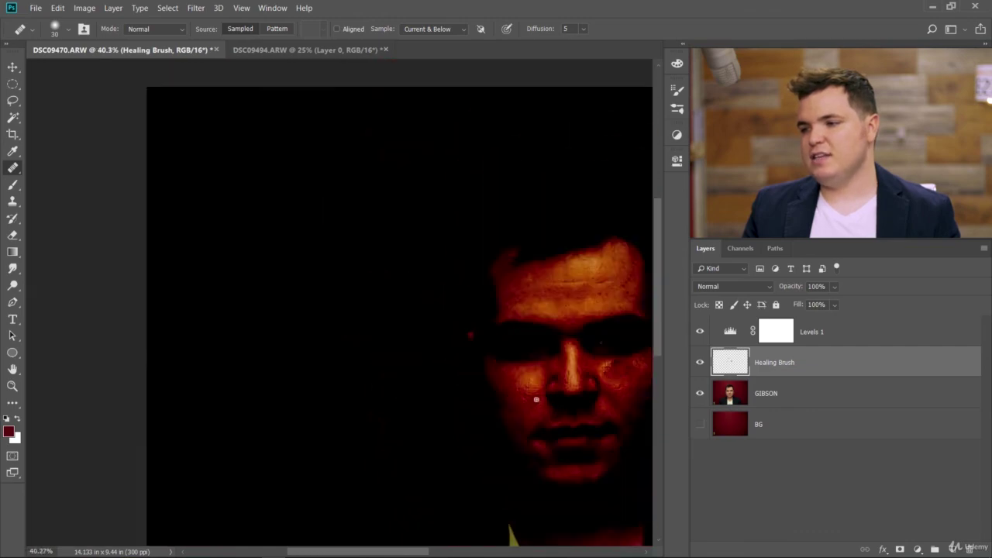
scroll(362, 315, up, 6)
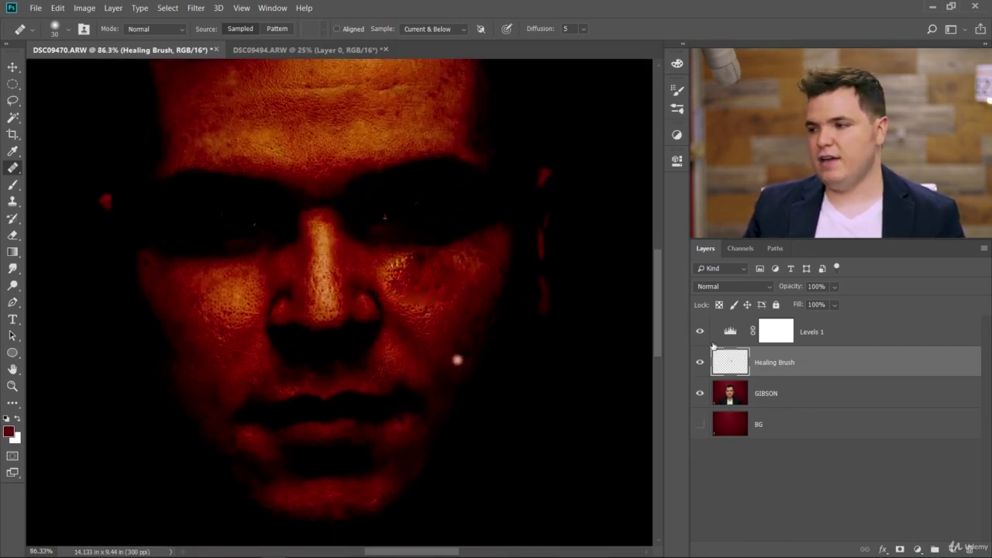
click(438, 30)
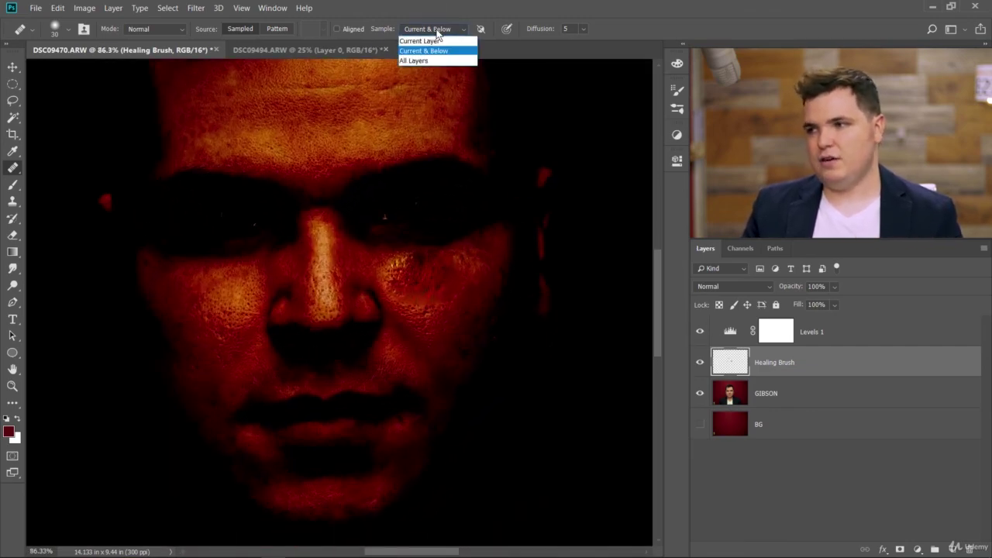
click(437, 33)
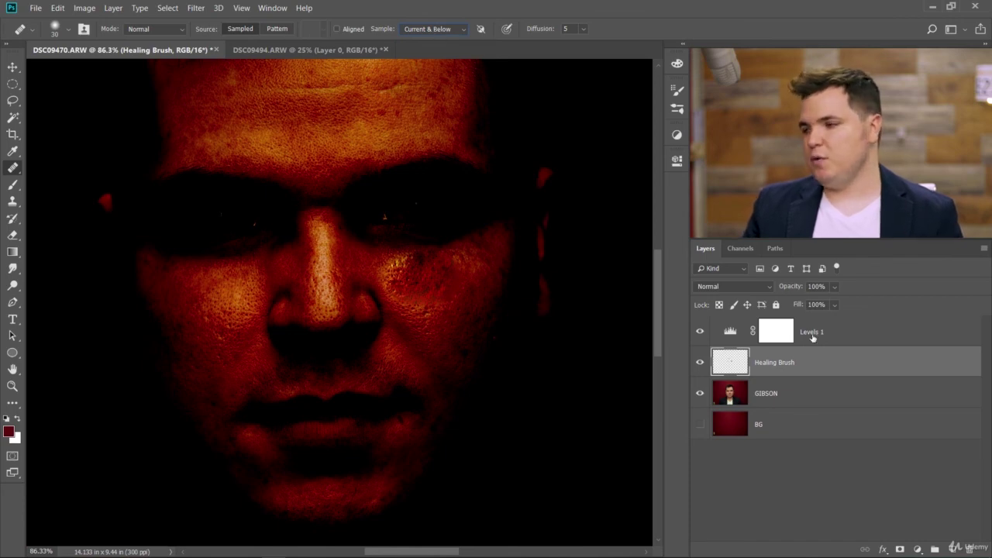